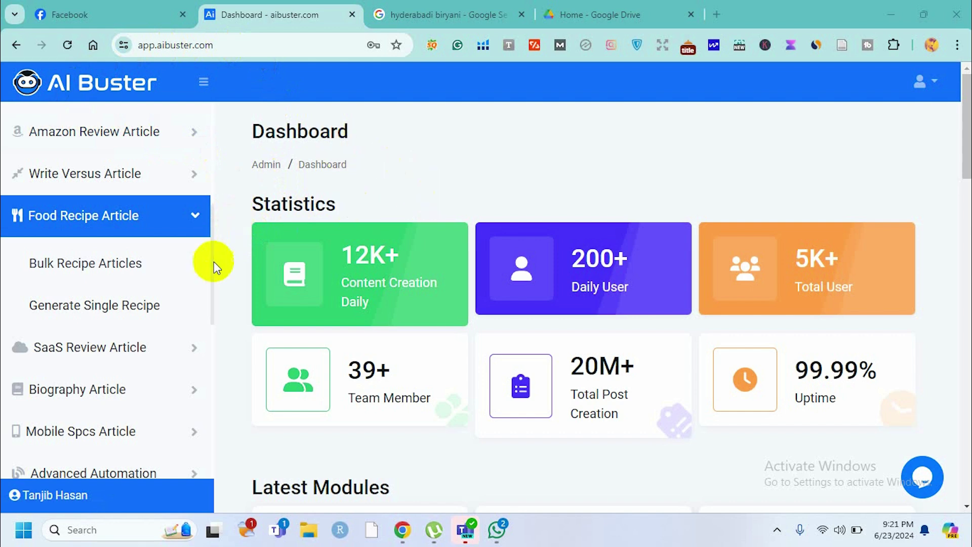
{"action": "scroll", "coordinate": [228, 282], "scroll_direction": "down", "scroll_amount": 2}
{"action": "scroll", "coordinate": [228, 281], "scroll_direction": "up", "scroll_amount": 2}
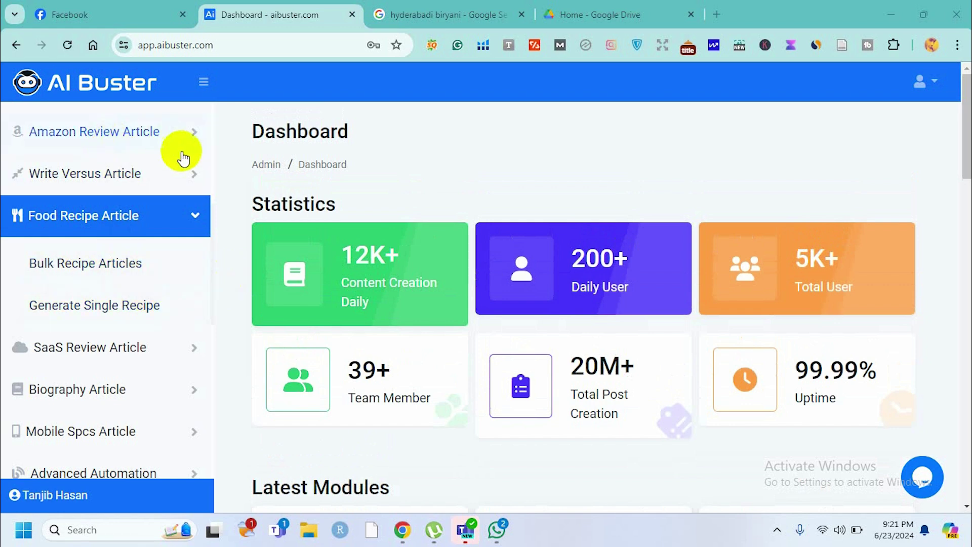
{"action": "scroll", "coordinate": [147, 236], "scroll_direction": "down", "scroll_amount": 3}
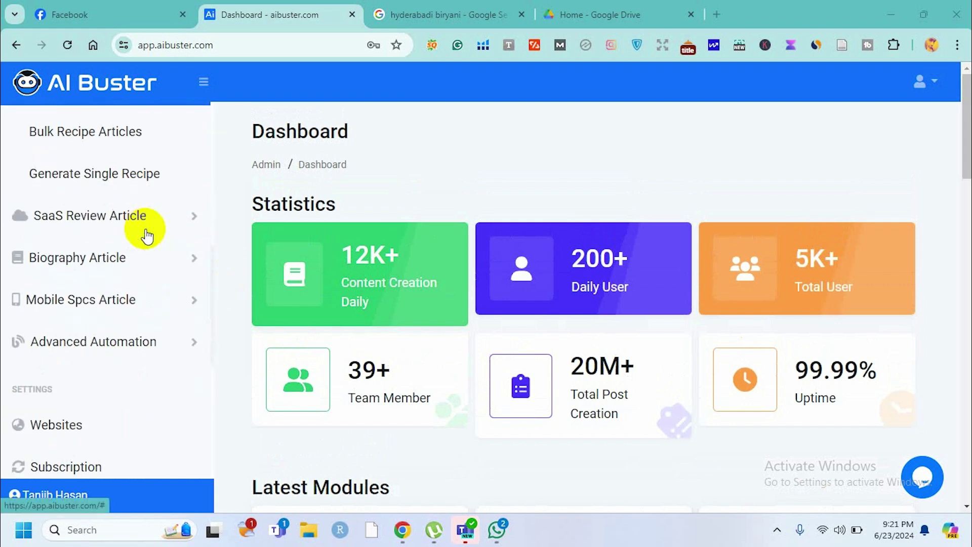
{"action": "scroll", "coordinate": [147, 236], "scroll_direction": "up", "scroll_amount": 2}
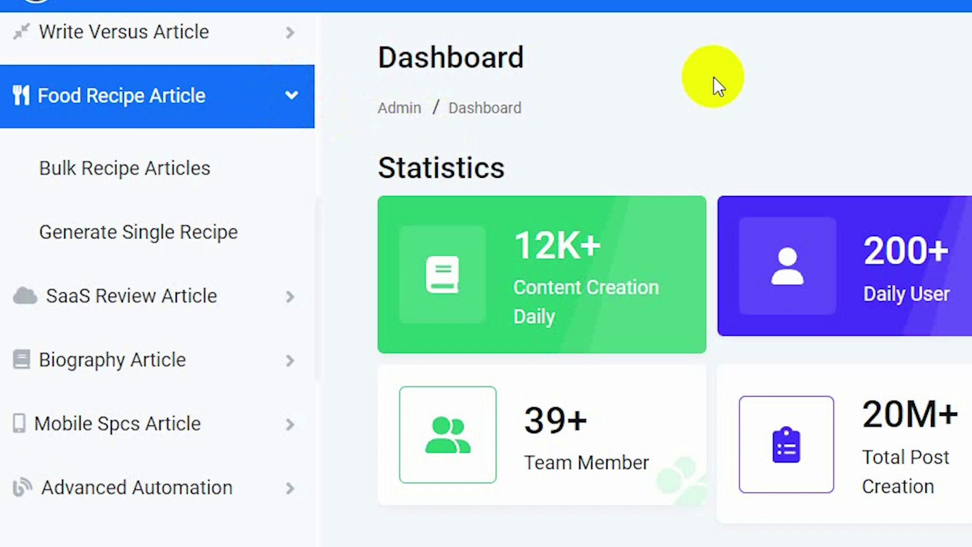
- Open the Generate Single Recipe form under Food Recipe Article
{"action": "left_click", "coordinate": [298, 99]}
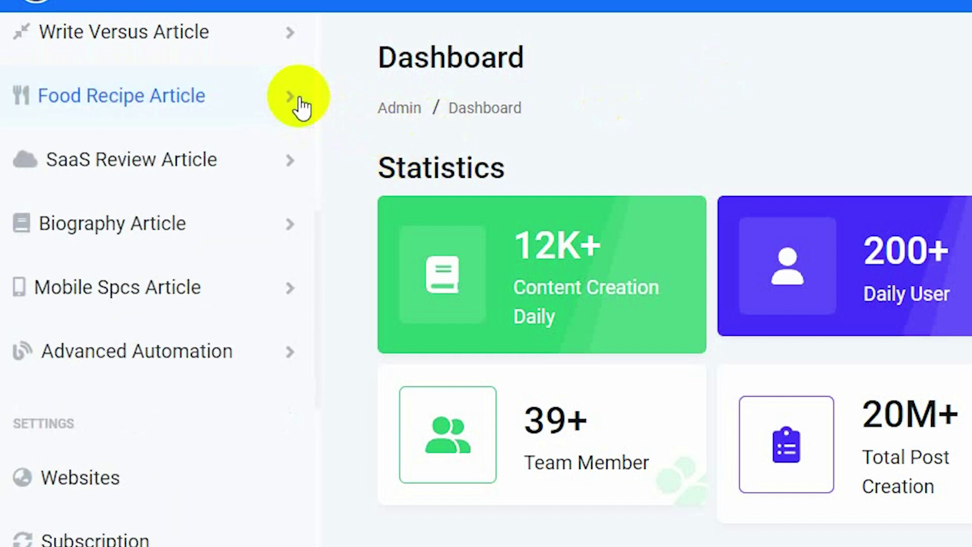
{"action": "scroll", "coordinate": [303, 107], "scroll_direction": "up", "scroll_amount": 10}
{"action": "scroll", "coordinate": [298, 102], "scroll_direction": "down", "scroll_amount": 5}
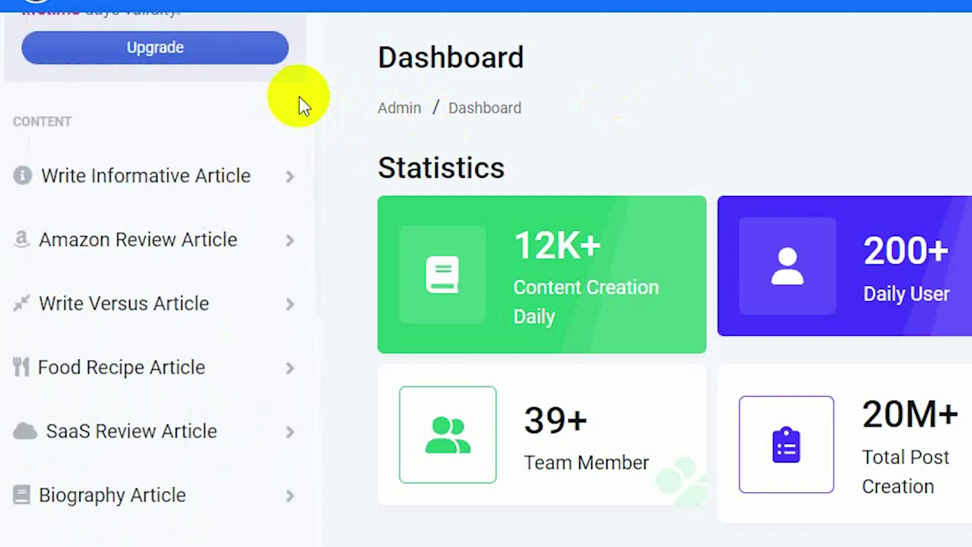
{"action": "scroll", "coordinate": [147, 333], "scroll_direction": "down", "scroll_amount": 2}
{"action": "scroll", "coordinate": [147, 331], "scroll_direction": "down", "scroll_amount": 2}
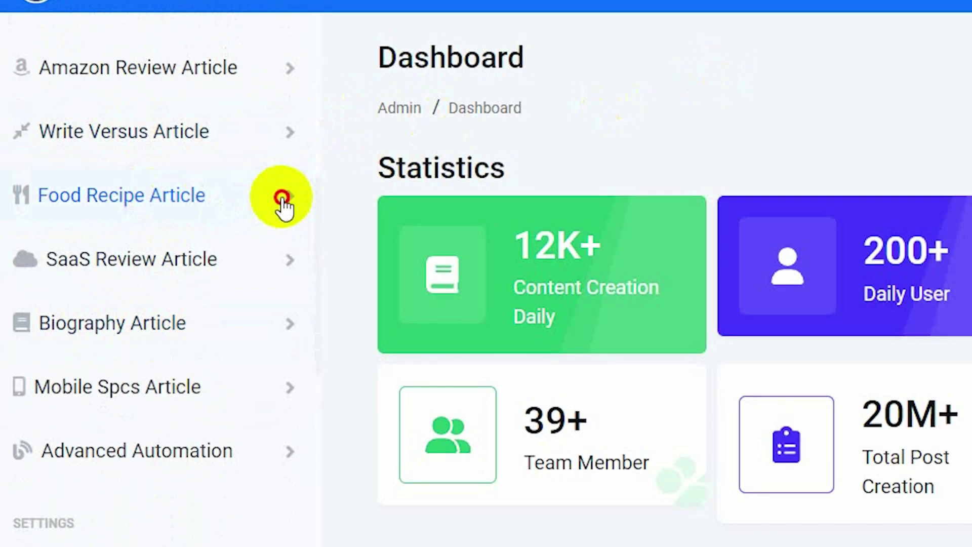
{"action": "left_click", "coordinate": [284, 200]}
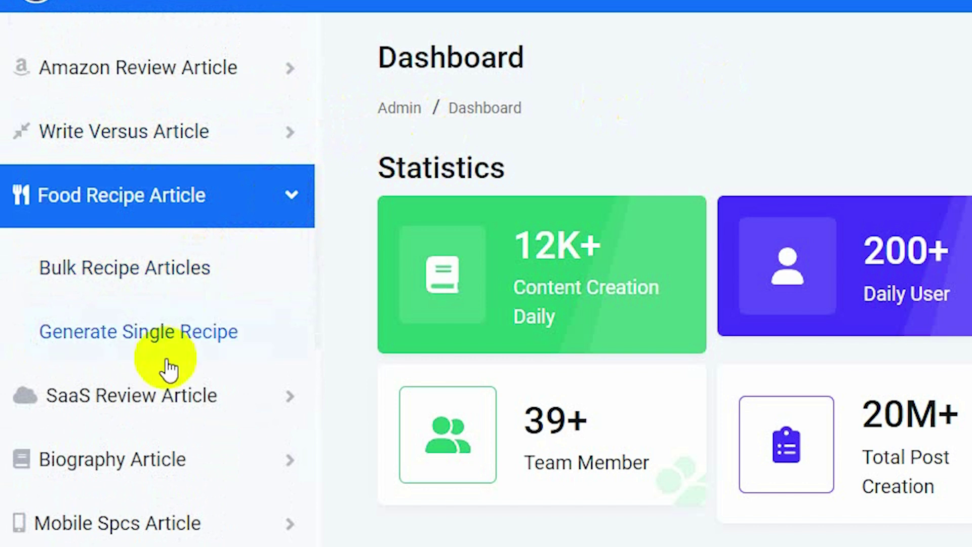
{"action": "left_click", "coordinate": [186, 338]}
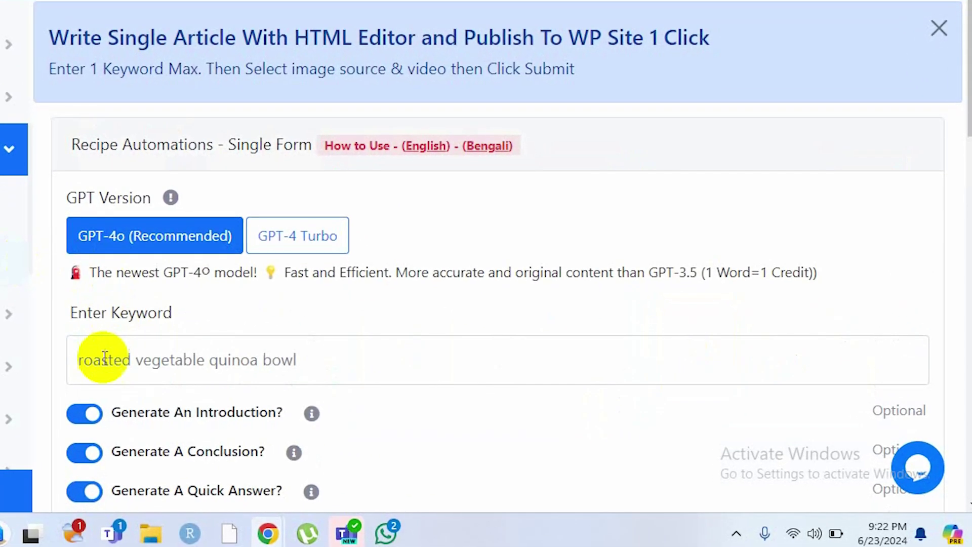
- Enter "Hyderabadi biryani" as the keyword and enable Generate A Key Takeaways
{"action": "left_click", "coordinate": [269, 334]}
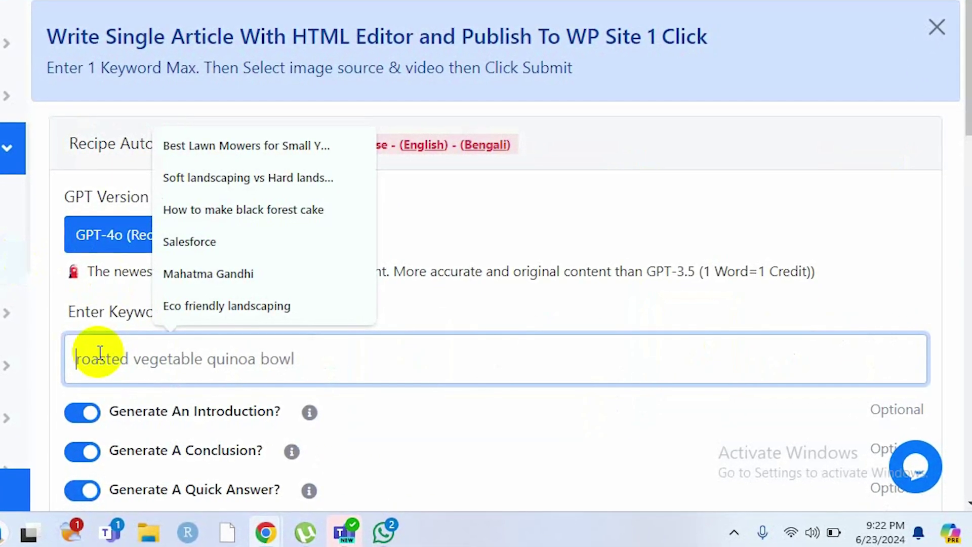
{"action": "type", "text": "hyderabadi biryani"}
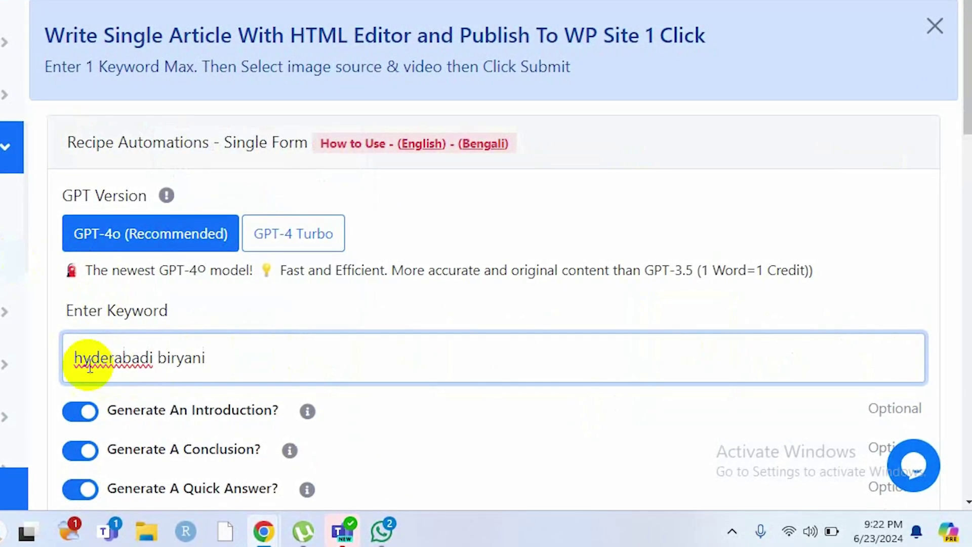
{"action": "left_click", "coordinate": [86, 360]}
{"action": "key", "text": "BackSpace"}
{"action": "type", "text": "H"}
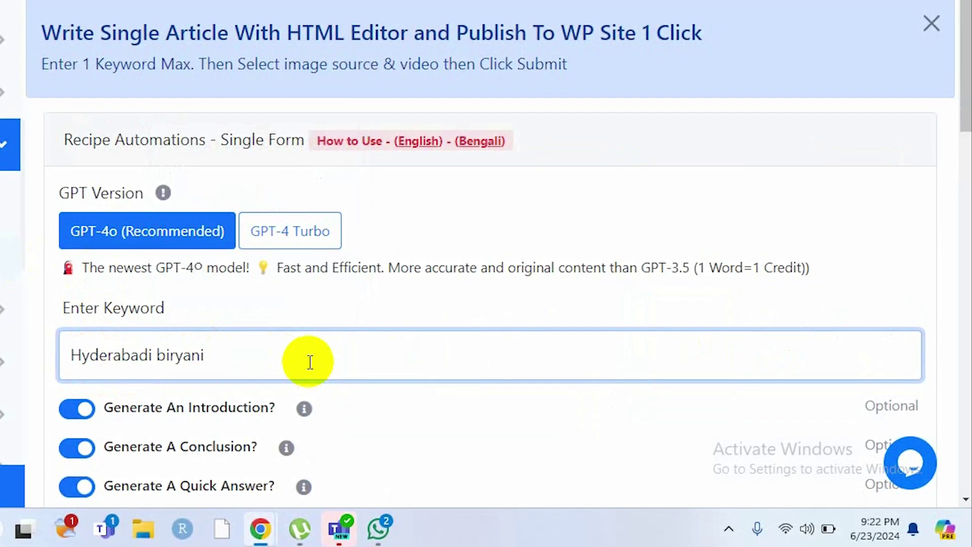
{"action": "scroll", "coordinate": [310, 362], "scroll_direction": "down", "scroll_amount": 5}
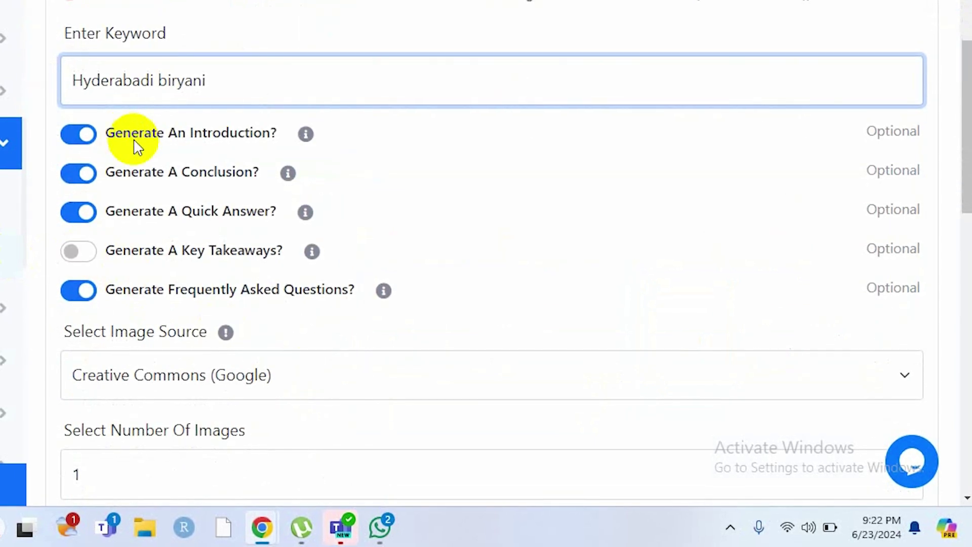
{"action": "left_click", "coordinate": [81, 252]}
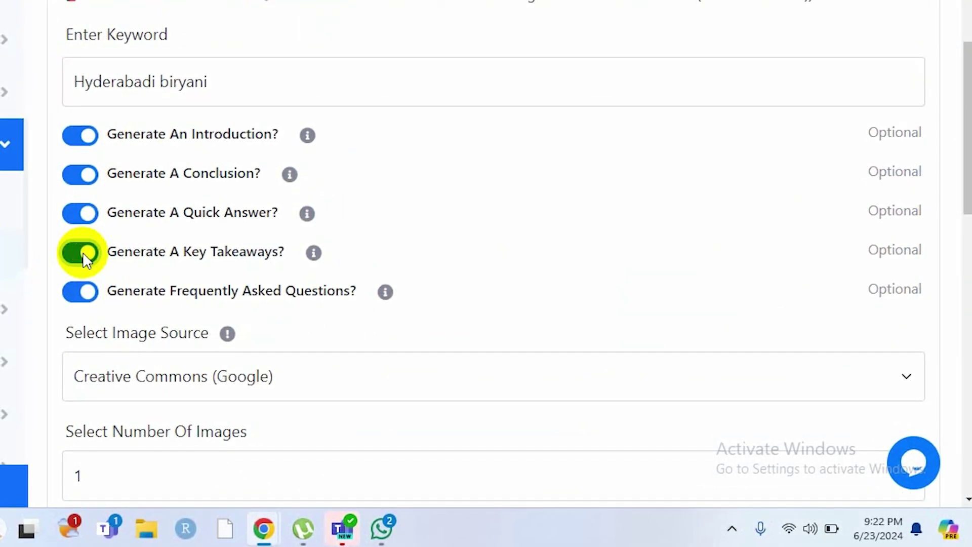
- Set the image source to Unsplash Image and the number of images to 2
{"action": "scroll", "coordinate": [251, 314], "scroll_direction": "down", "scroll_amount": 3}
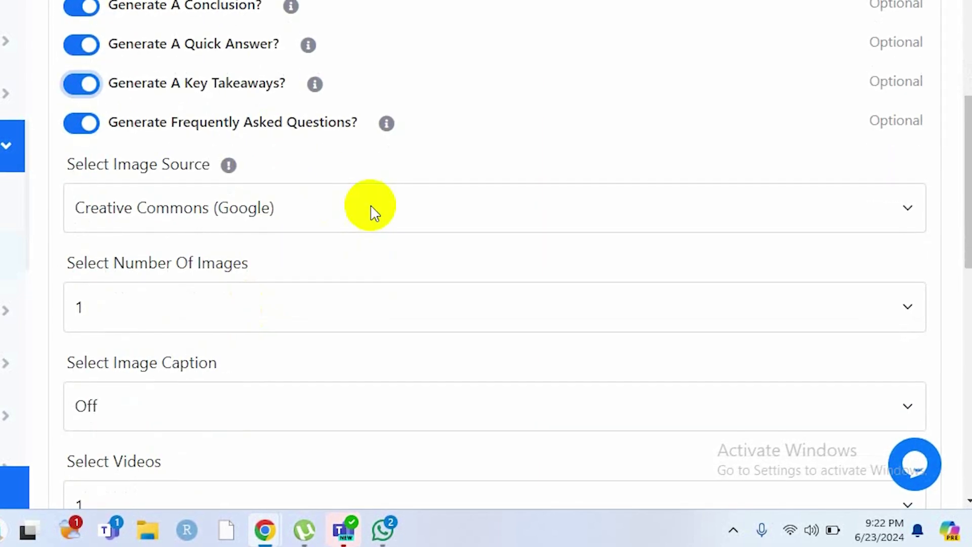
{"action": "left_click", "coordinate": [372, 207]}
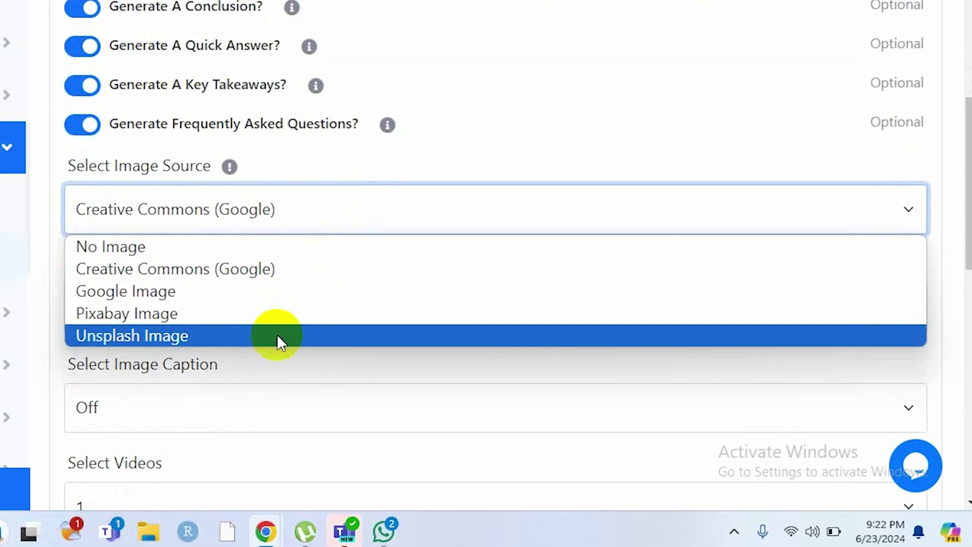
{"action": "left_click", "coordinate": [279, 335]}
{"action": "scroll", "coordinate": [277, 335], "scroll_direction": "down", "scroll_amount": 2}
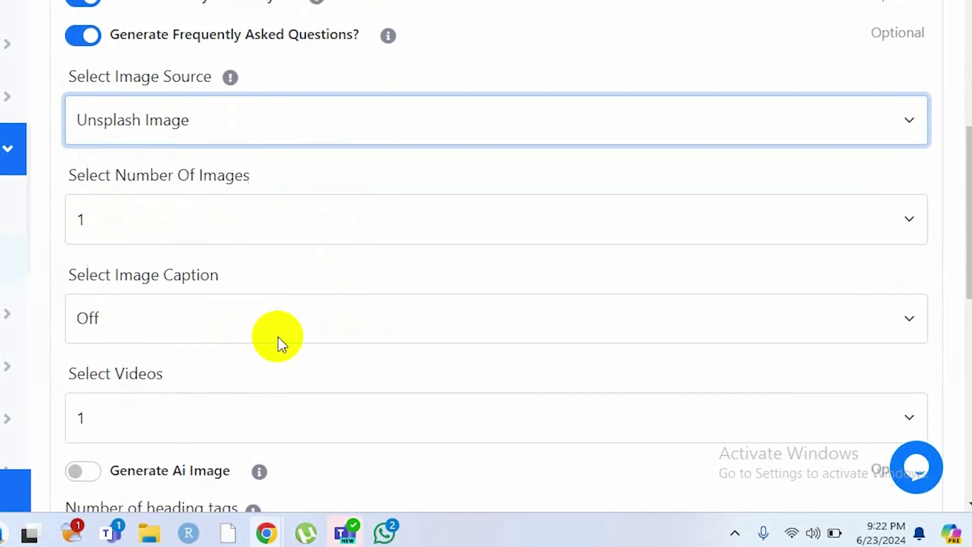
{"action": "left_click", "coordinate": [308, 217]}
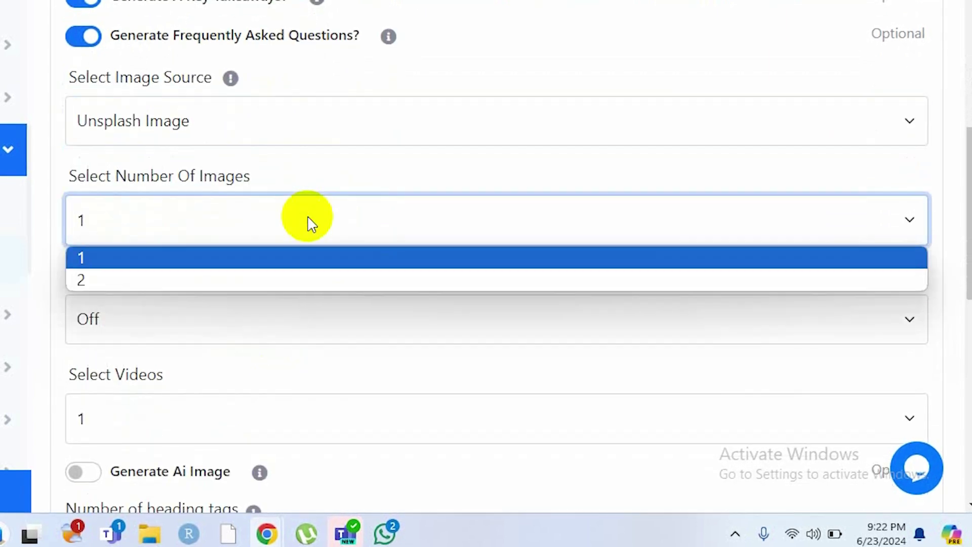
{"action": "left_click", "coordinate": [266, 282]}
- Set the videos option to No Video and the number of heading tags to 7 Heading
{"action": "scroll", "coordinate": [268, 291], "scroll_direction": "down", "scroll_amount": 2}
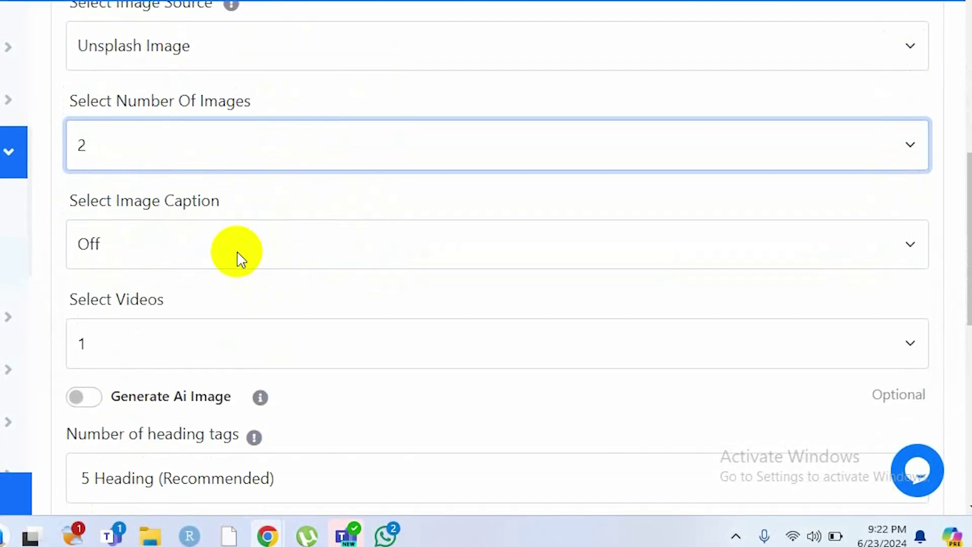
{"action": "scroll", "coordinate": [237, 251], "scroll_direction": "down", "scroll_amount": 3}
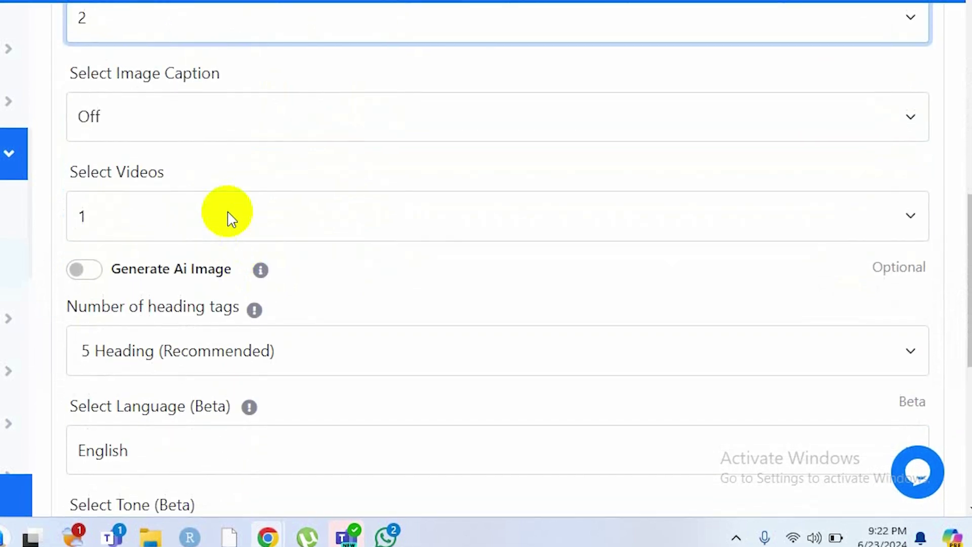
{"action": "left_click", "coordinate": [229, 219]}
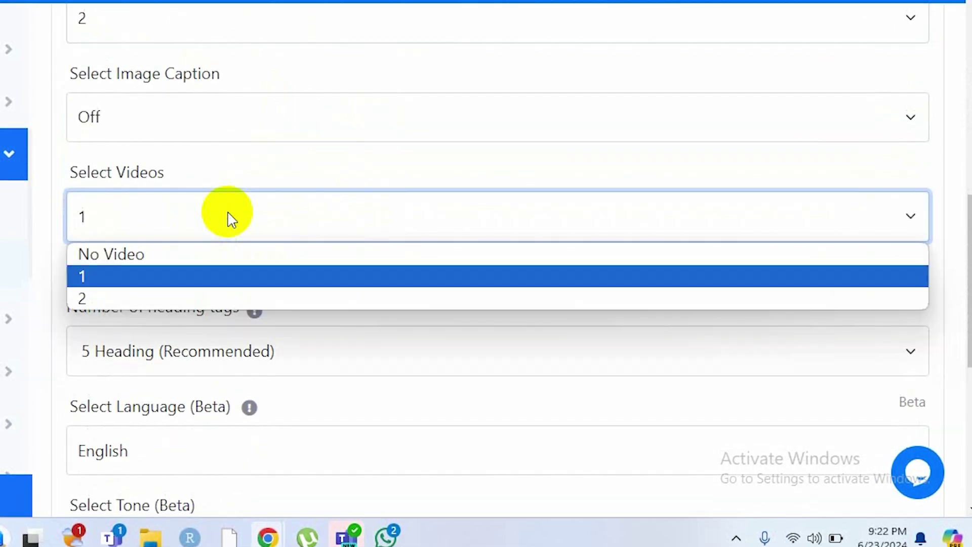
{"action": "left_click", "coordinate": [190, 256]}
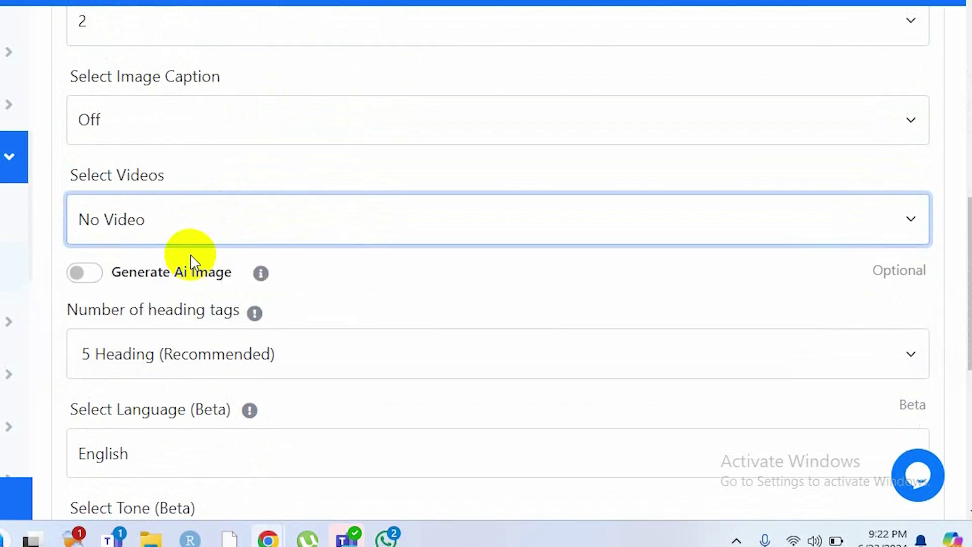
{"action": "scroll", "coordinate": [191, 256], "scroll_direction": "down", "scroll_amount": 3}
{"action": "left_click", "coordinate": [300, 202]}
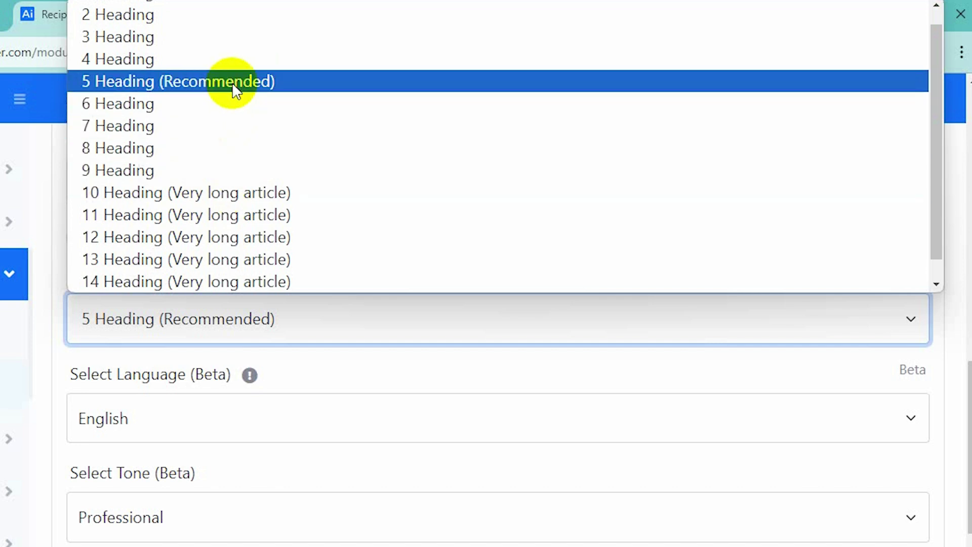
{"action": "left_click", "coordinate": [222, 125]}
{"action": "scroll", "coordinate": [351, 294], "scroll_direction": "down", "scroll_amount": 3}
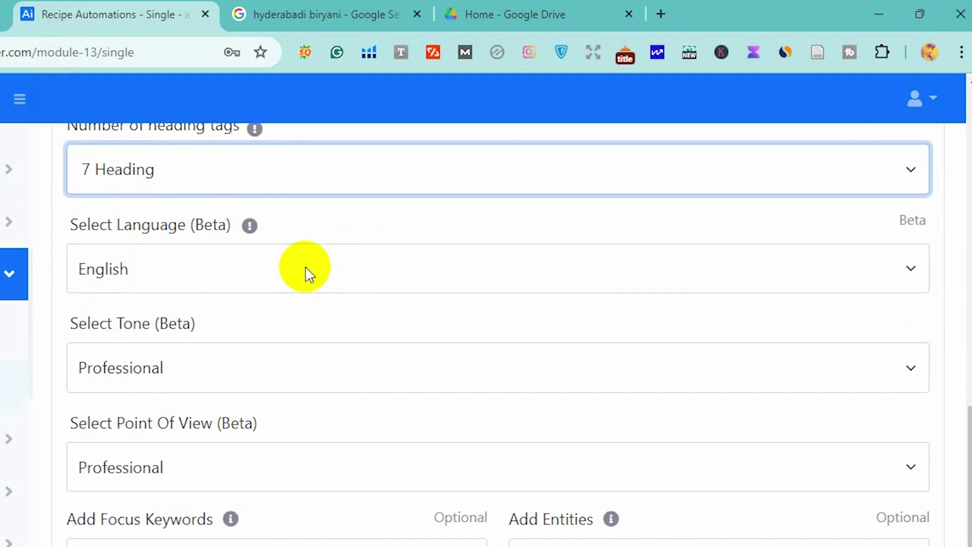
{"action": "left_click", "coordinate": [913, 271]}
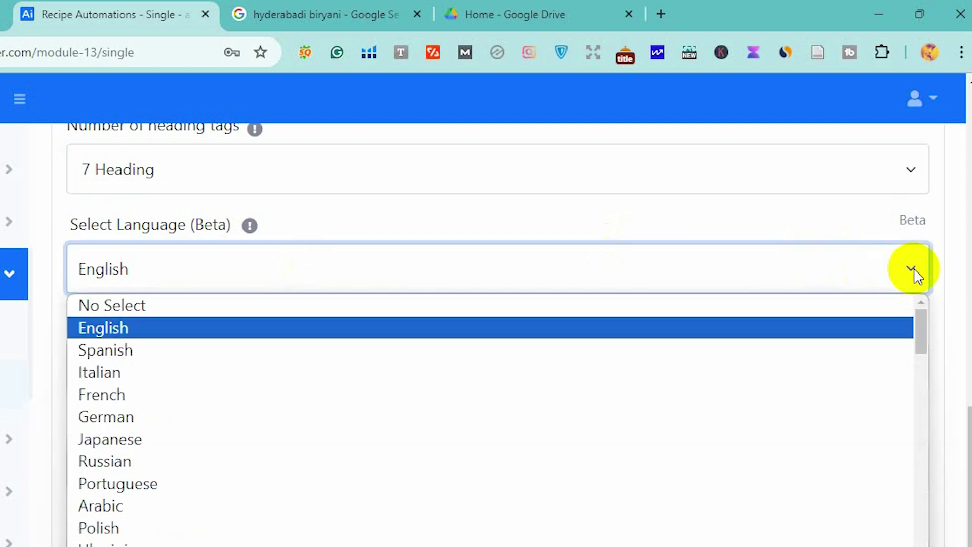
{"action": "left_click", "coordinate": [914, 270]}
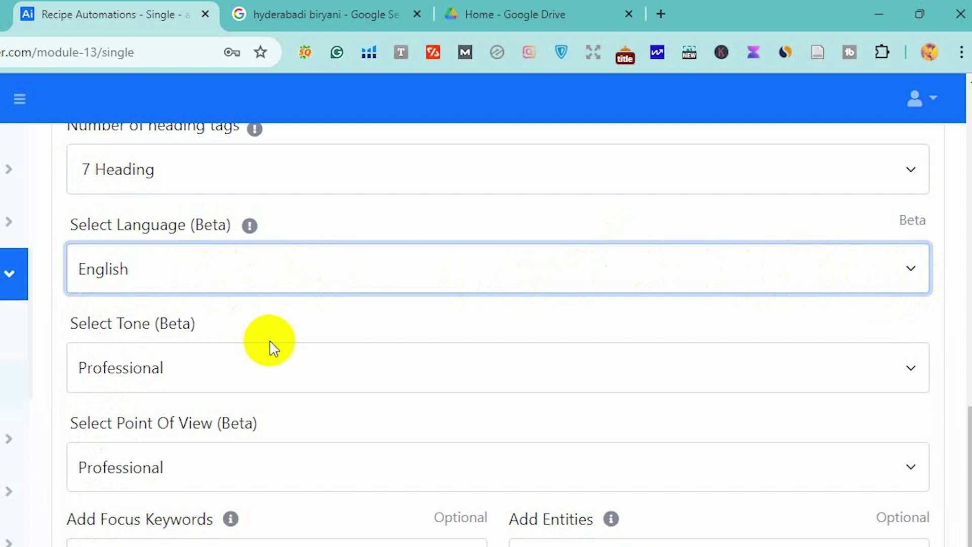
- Set the tone to Humorous and the point of view to First Person: I, Me, My, We, Us, Our
{"action": "scroll", "coordinate": [269, 339], "scroll_direction": "down", "scroll_amount": 2}
{"action": "left_click", "coordinate": [269, 247]}
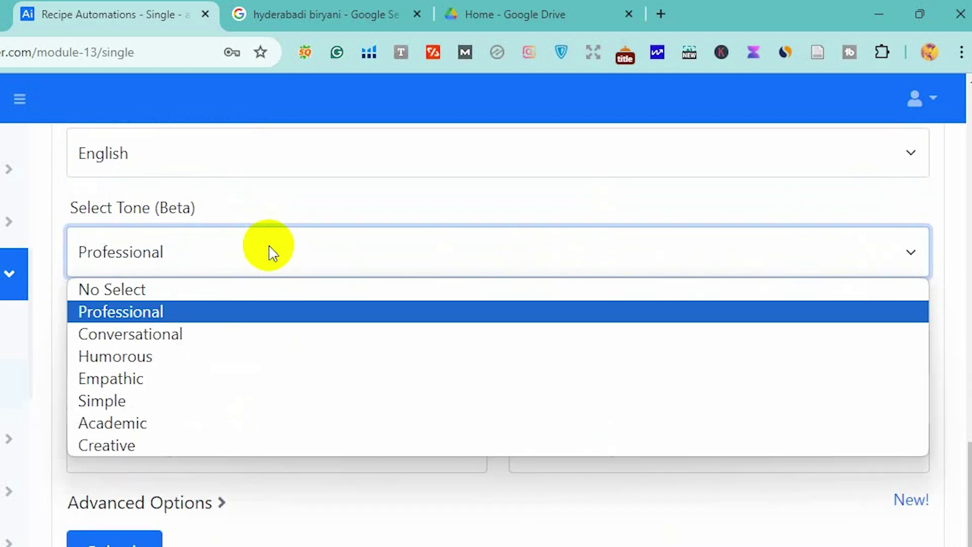
{"action": "left_click", "coordinate": [234, 356]}
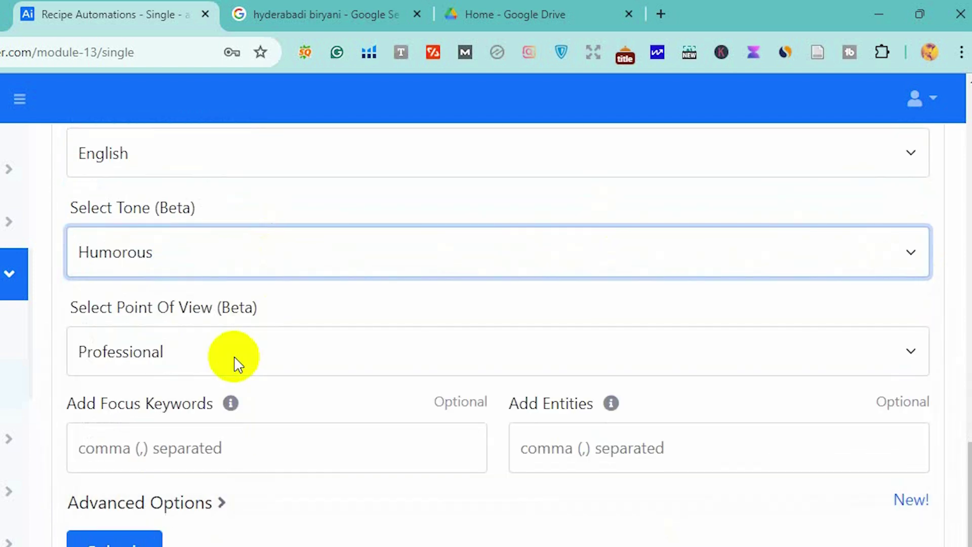
{"action": "left_click", "coordinate": [252, 346]}
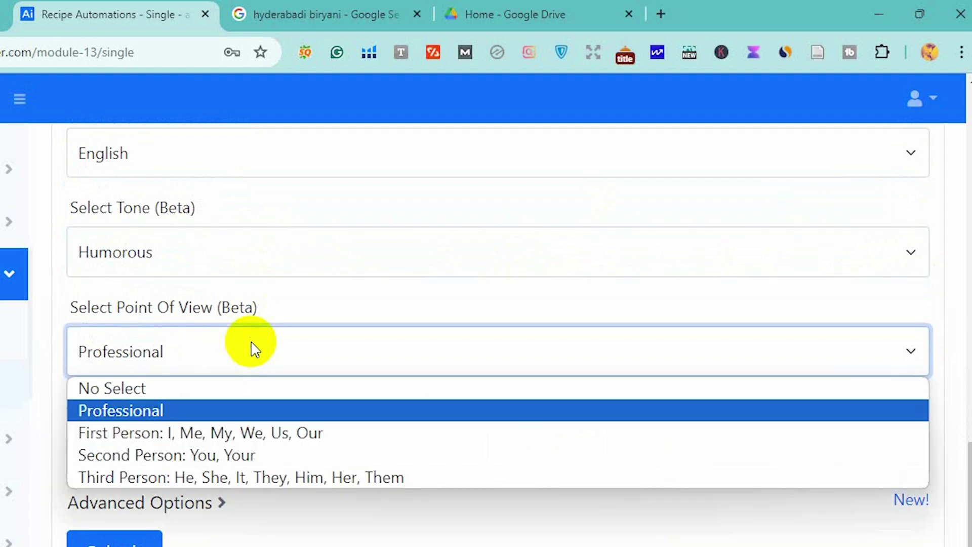
{"action": "left_click", "coordinate": [278, 440]}
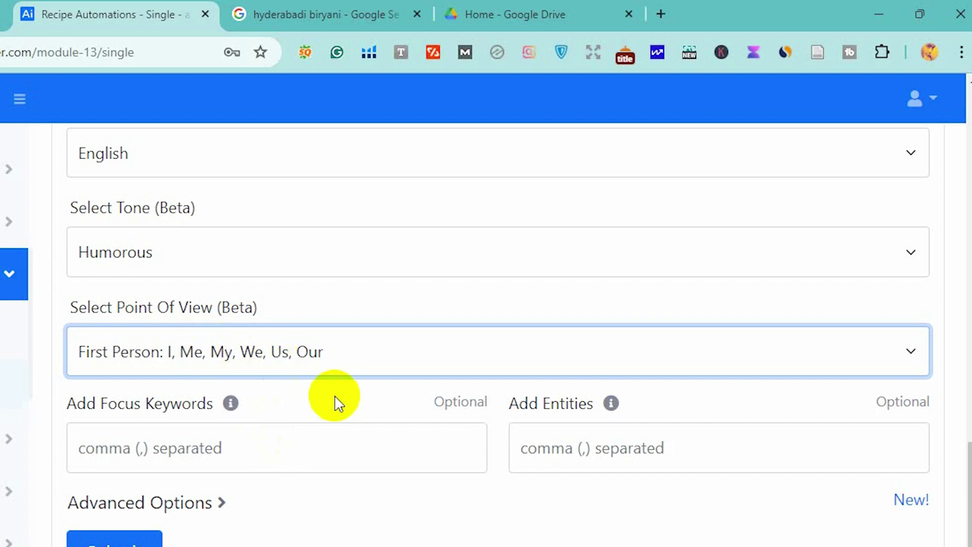
- Expand and review the advanced options, and submit the form to generate the recipe article
{"action": "scroll", "coordinate": [338, 403], "scroll_direction": "down", "scroll_amount": 1}
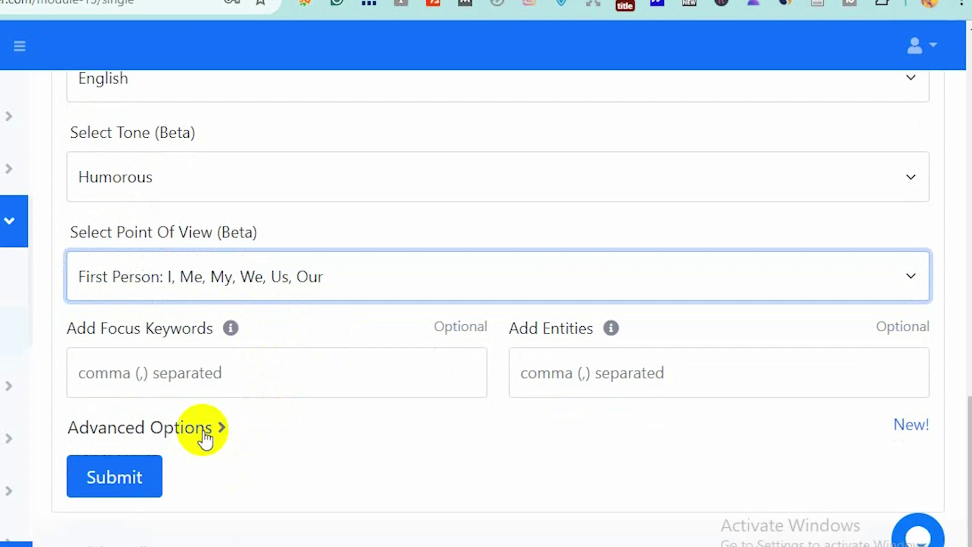
{"action": "left_click", "coordinate": [205, 484]}
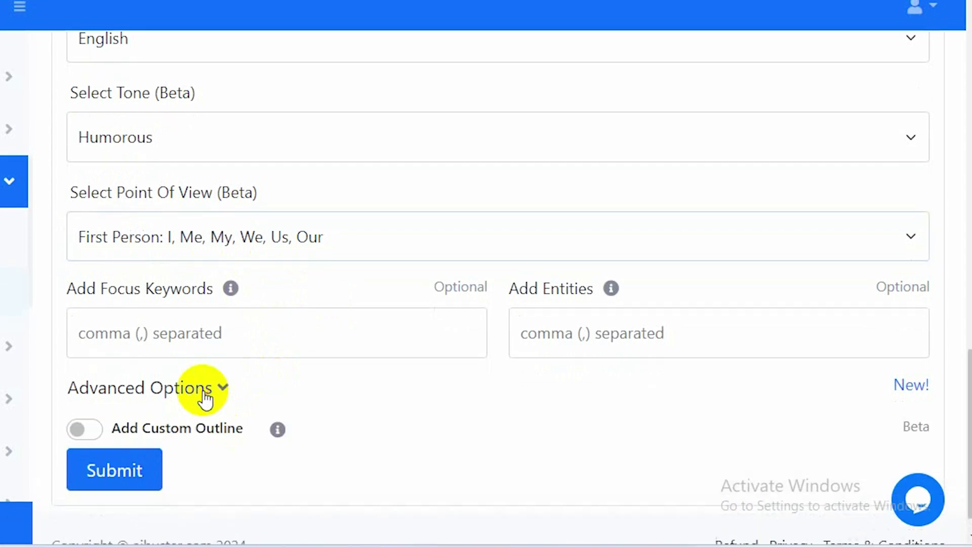
{"action": "scroll", "coordinate": [204, 399], "scroll_direction": "down", "scroll_amount": 4}
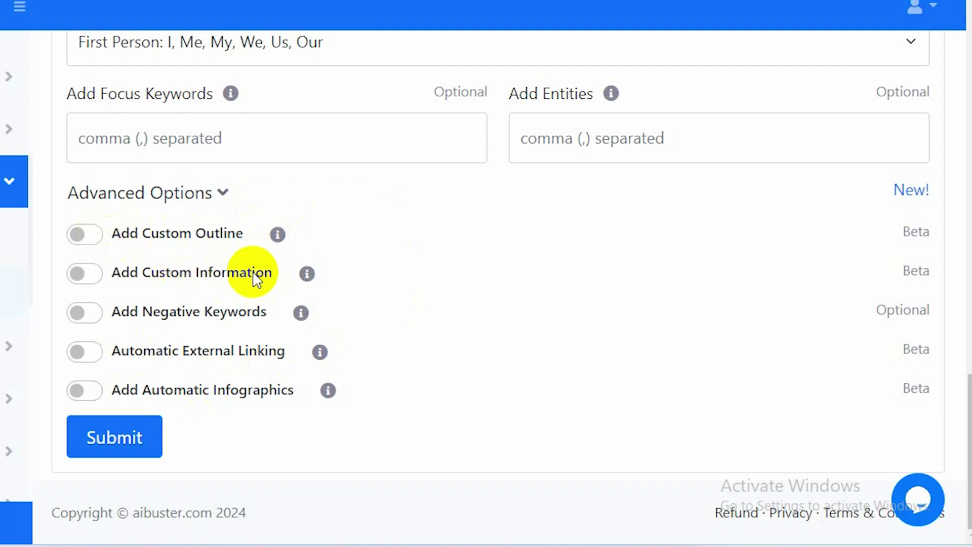
{"action": "scroll", "coordinate": [253, 277], "scroll_direction": "up", "scroll_amount": 2}
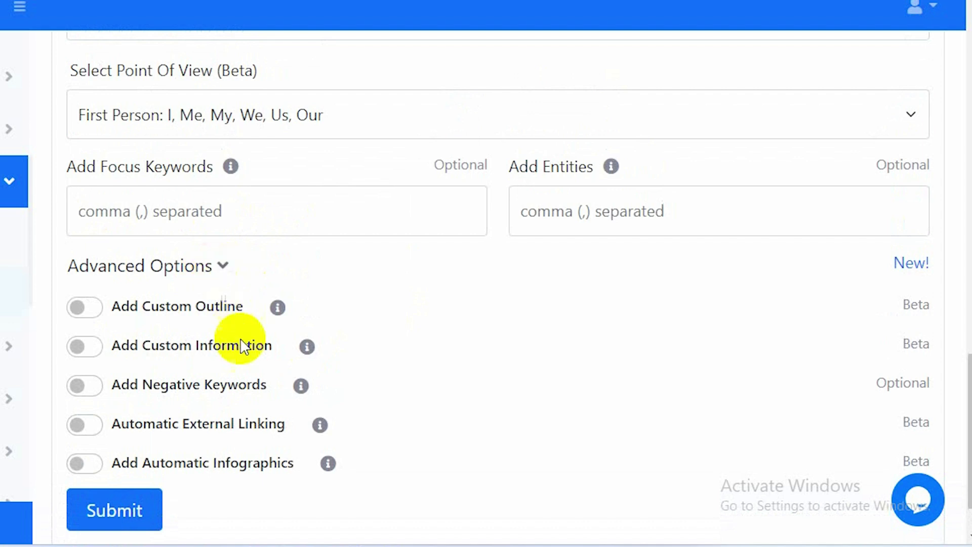
{"action": "scroll", "coordinate": [244, 345], "scroll_direction": "down", "scroll_amount": 2}
{"action": "scroll", "coordinate": [240, 338], "scroll_direction": "up", "scroll_amount": 3}
{"action": "scroll", "coordinate": [238, 348], "scroll_direction": "down", "scroll_amount": 3}
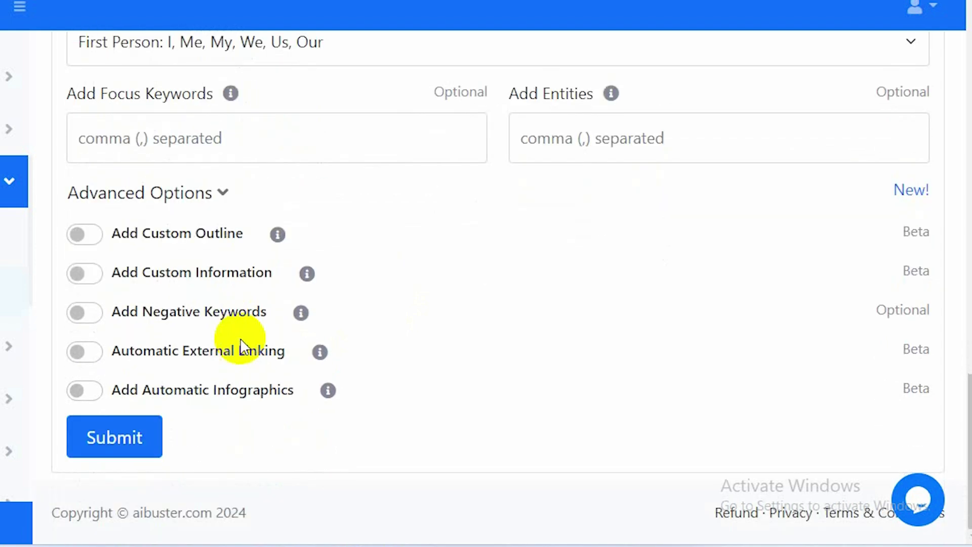
{"action": "left_click", "coordinate": [135, 438]}
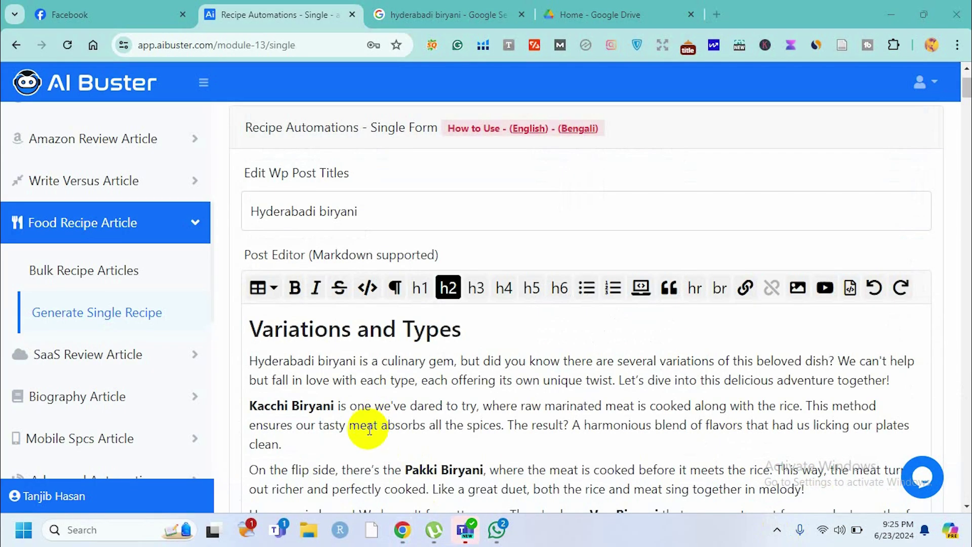
- Review the generated article in the post editor from its opening through the ingredients, general information table, instructions and important tips
{"action": "scroll", "coordinate": [421, 261], "scroll_direction": "down", "scroll_amount": 3}
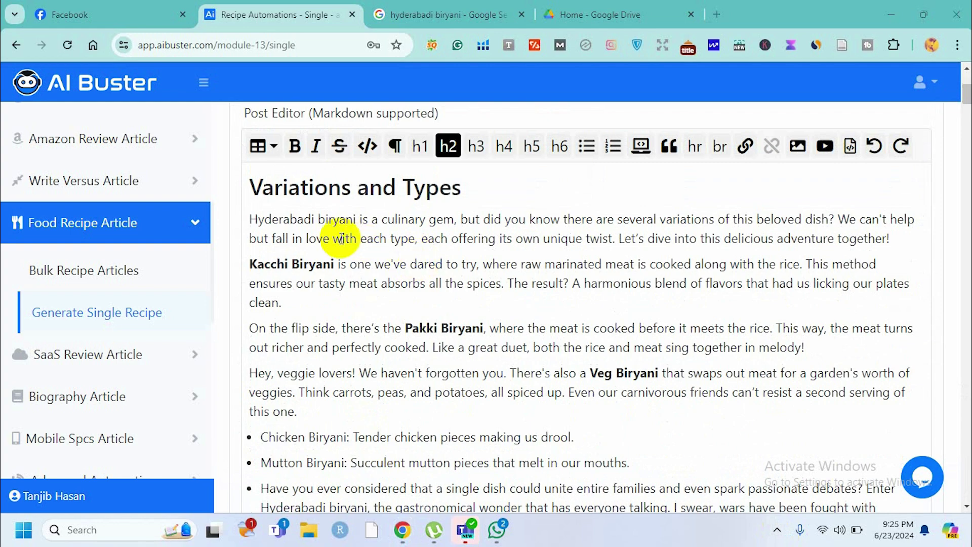
{"action": "scroll", "coordinate": [342, 238], "scroll_direction": "up", "scroll_amount": 2}
{"action": "scroll", "coordinate": [342, 238], "scroll_direction": "down", "scroll_amount": 7}
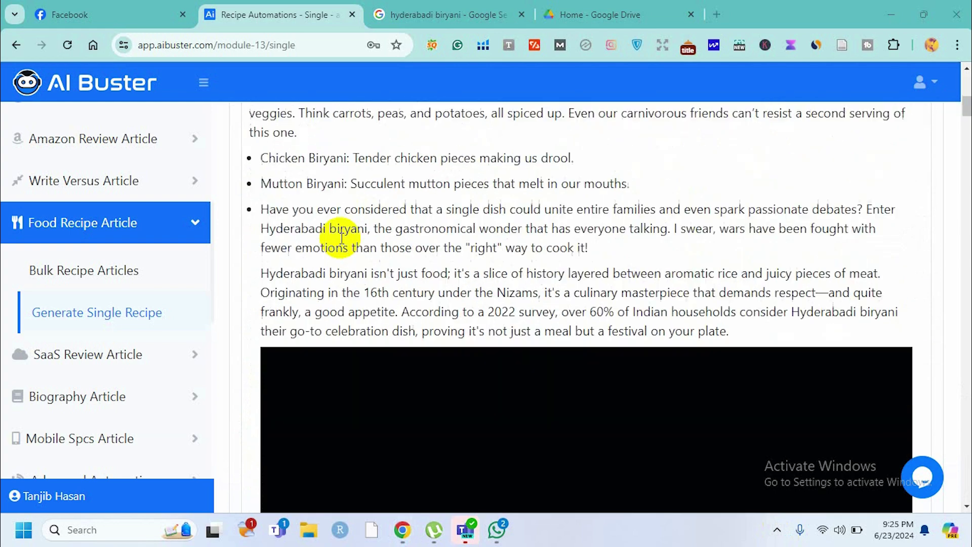
{"action": "scroll", "coordinate": [342, 238], "scroll_direction": "down", "scroll_amount": 6}
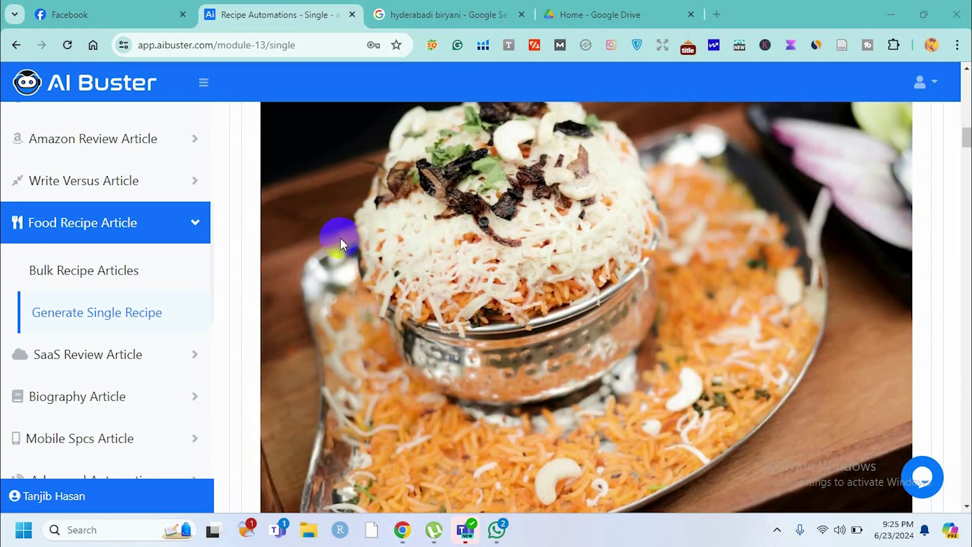
{"action": "scroll", "coordinate": [495, 307], "scroll_direction": "down", "scroll_amount": 8}
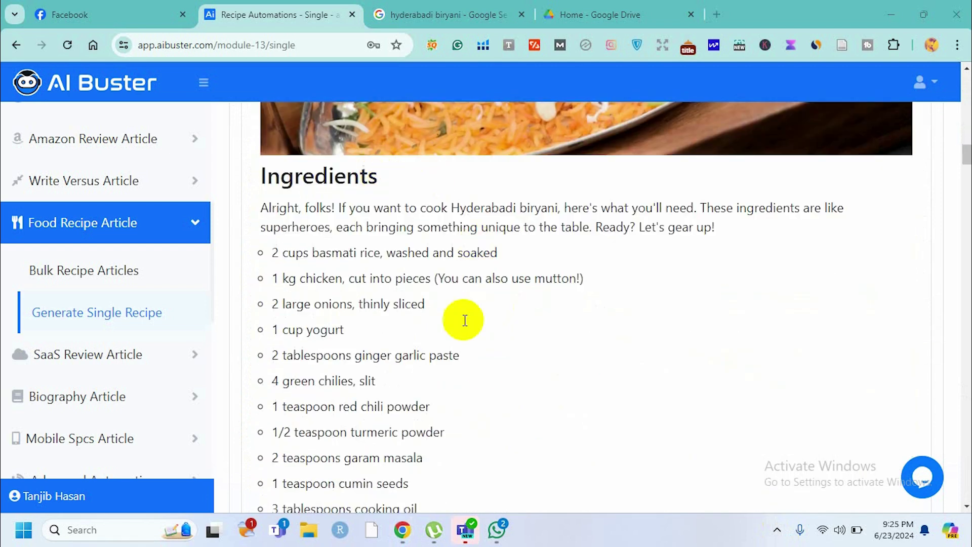
{"action": "scroll", "coordinate": [486, 367], "scroll_direction": "down", "scroll_amount": 12}
{"action": "scroll", "coordinate": [487, 367], "scroll_direction": "down", "scroll_amount": 10}
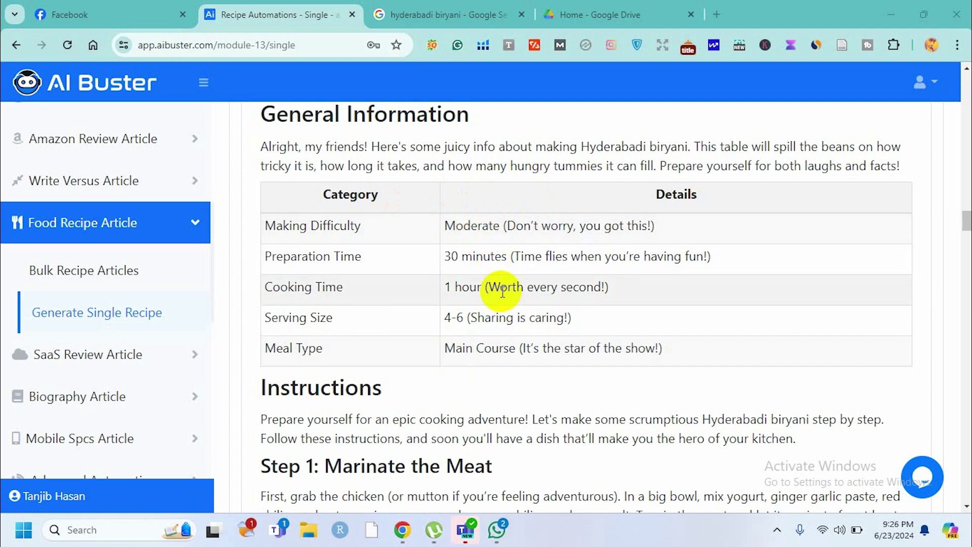
{"action": "scroll", "coordinate": [495, 348], "scroll_direction": "down", "scroll_amount": 5}
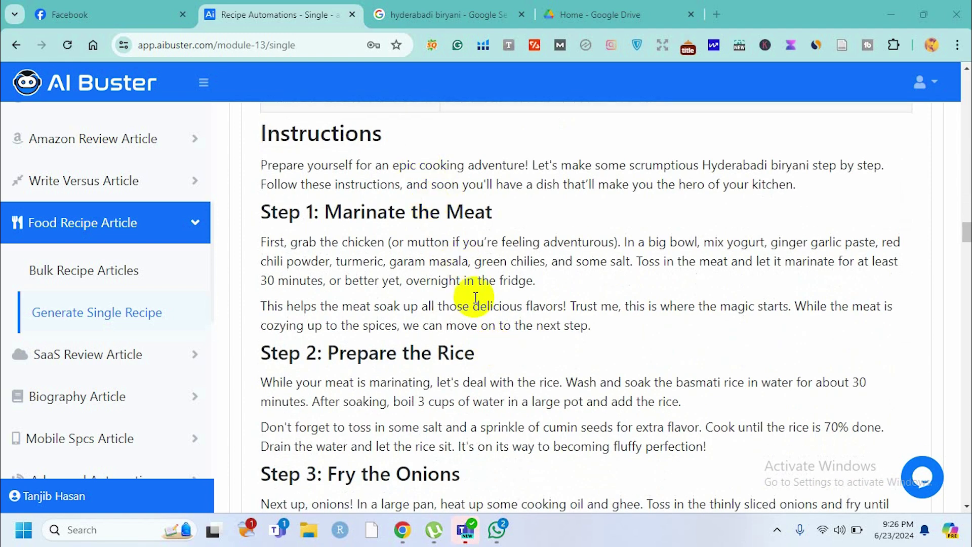
{"action": "scroll", "coordinate": [476, 301], "scroll_direction": "down", "scroll_amount": 10}
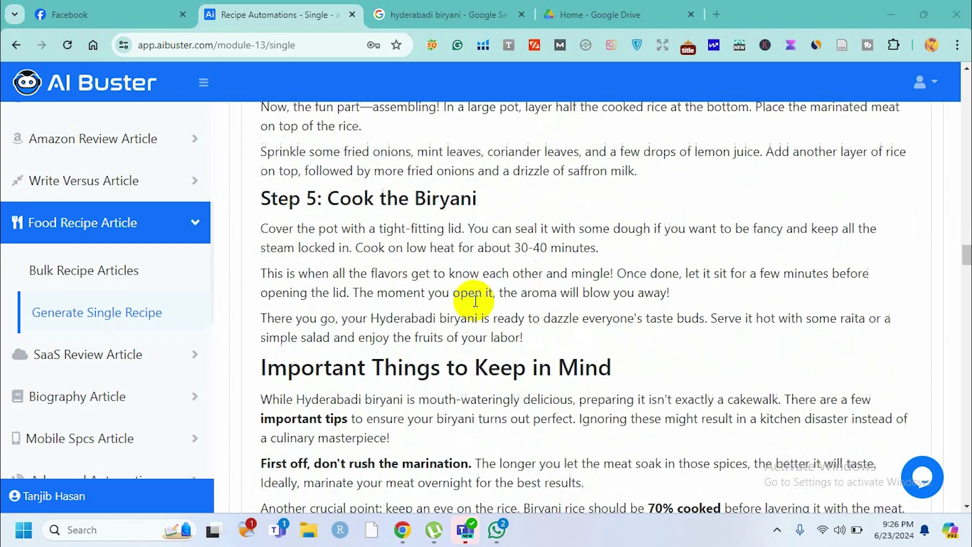
{"action": "scroll", "coordinate": [475, 301], "scroll_direction": "down", "scroll_amount": 4}
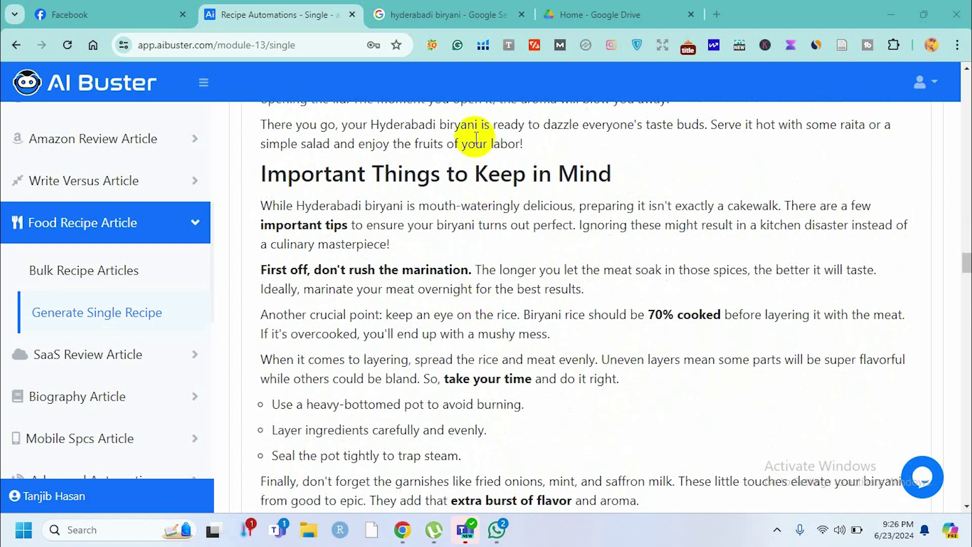
{"action": "scroll", "coordinate": [523, 202], "scroll_direction": "down", "scroll_amount": 5}
{"action": "scroll", "coordinate": [523, 202], "scroll_direction": "down", "scroll_amount": 4}
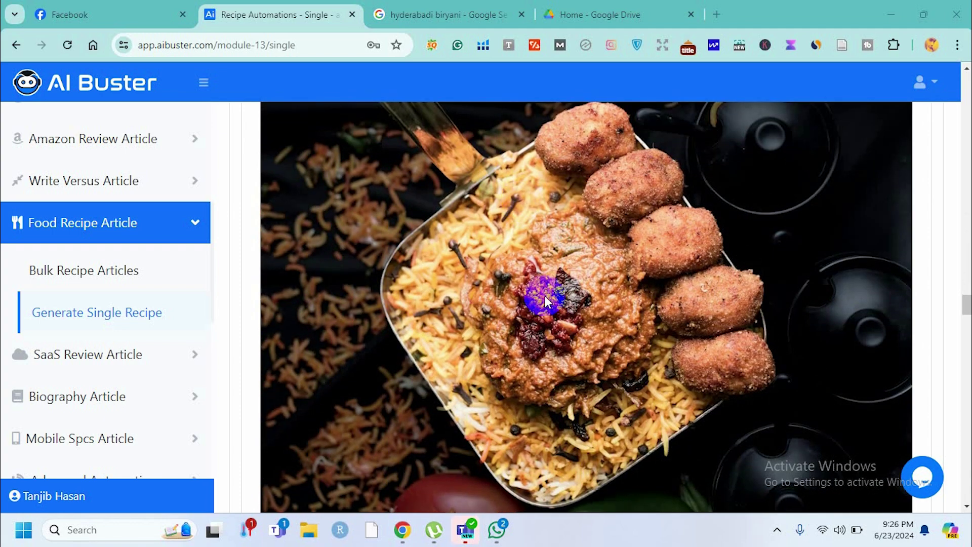
- Read the rest of the generated article, covering side pairings, unusual facts, variations, frequently asked questions and the conclusion
{"action": "scroll", "coordinate": [549, 314], "scroll_direction": "down", "scroll_amount": 5}
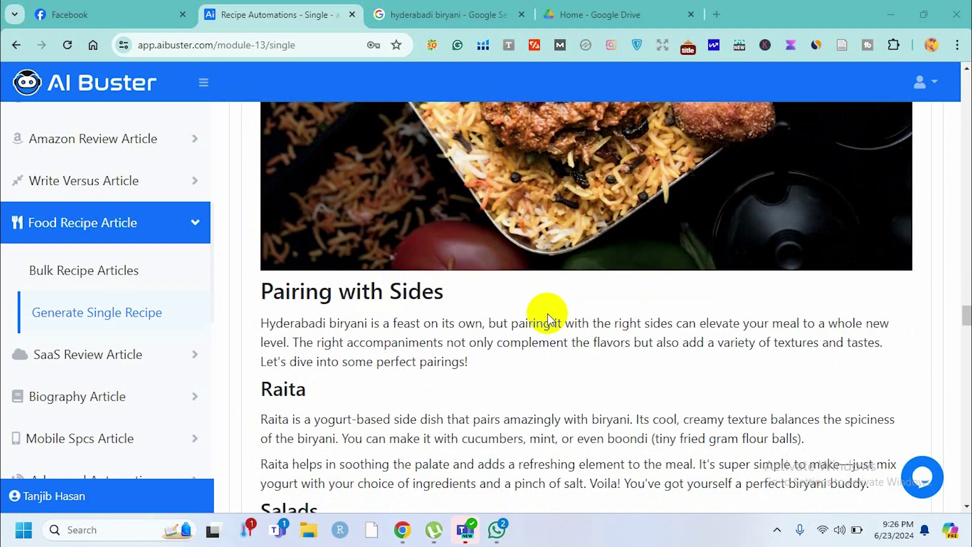
{"action": "scroll", "coordinate": [548, 314], "scroll_direction": "down", "scroll_amount": 3}
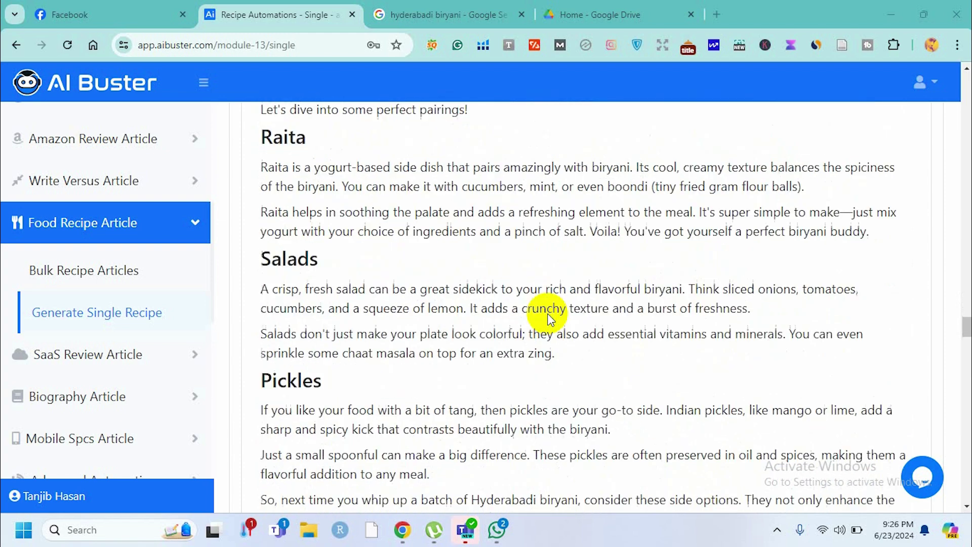
{"action": "scroll", "coordinate": [548, 314], "scroll_direction": "up", "scroll_amount": 3}
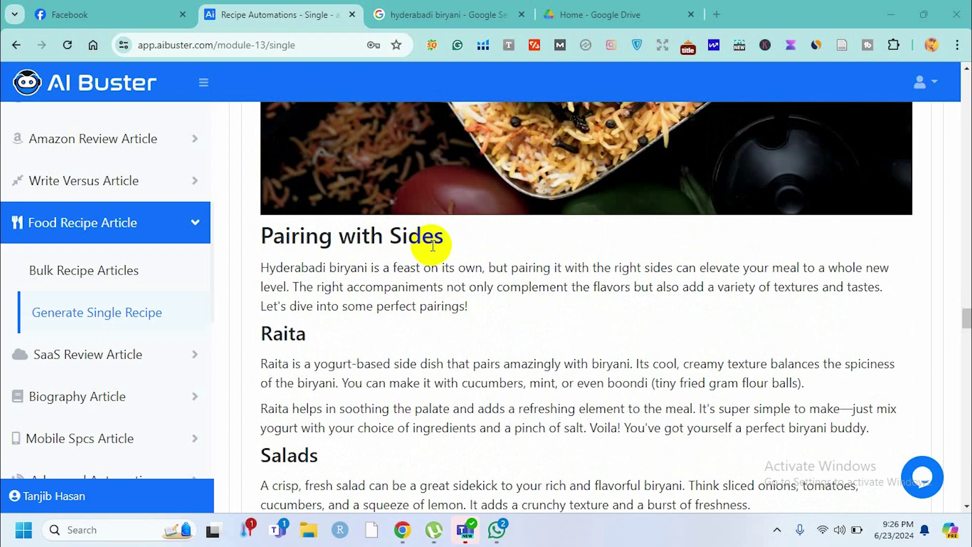
{"action": "scroll", "coordinate": [433, 247], "scroll_direction": "down", "scroll_amount": 4}
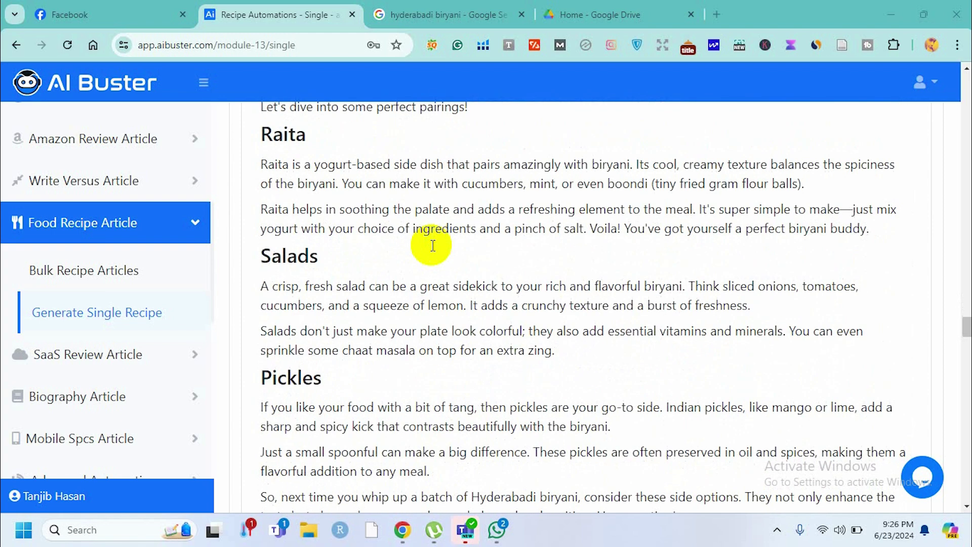
{"action": "scroll", "coordinate": [433, 246], "scroll_direction": "down", "scroll_amount": 9}
{"action": "scroll", "coordinate": [433, 247], "scroll_direction": "up", "scroll_amount": 3}
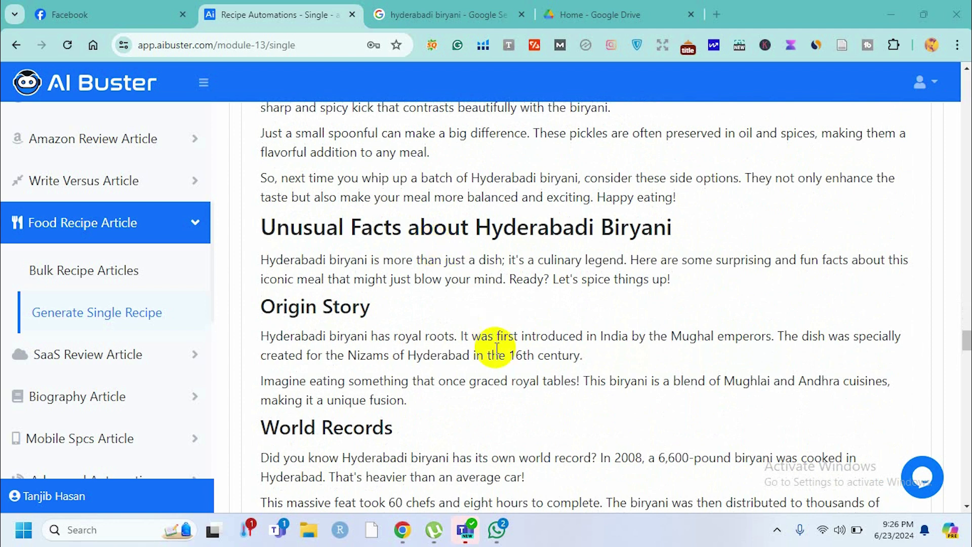
{"action": "scroll", "coordinate": [497, 349], "scroll_direction": "down", "scroll_amount": 18}
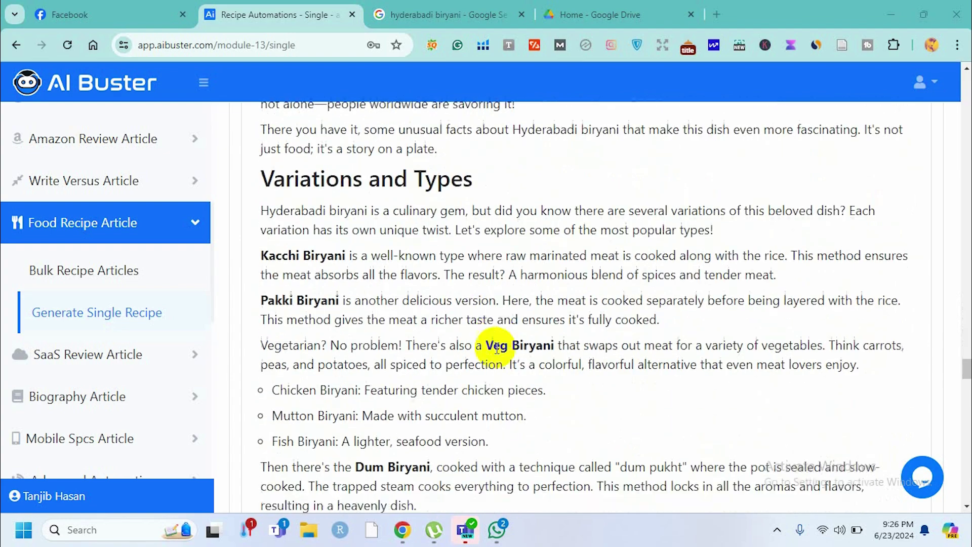
{"action": "scroll", "coordinate": [497, 348], "scroll_direction": "down", "scroll_amount": 10}
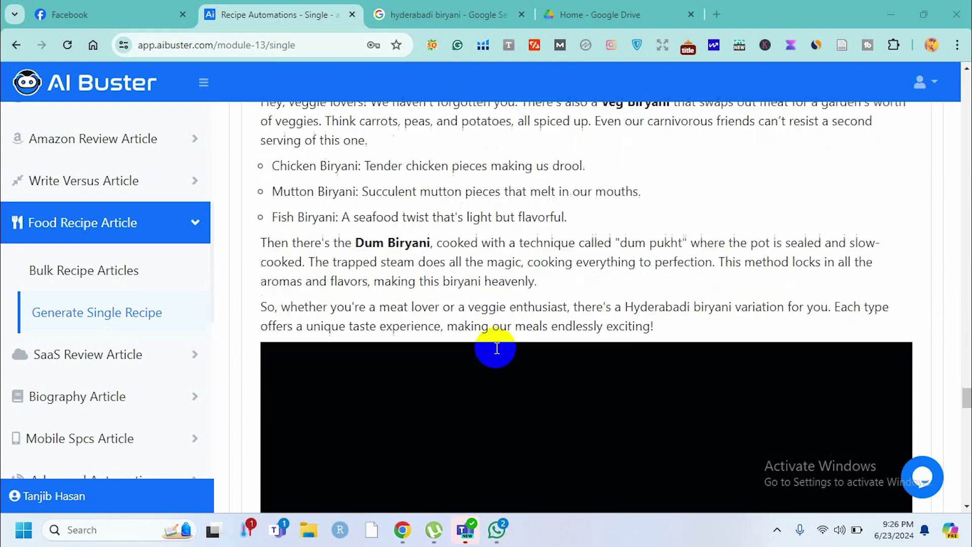
{"action": "scroll", "coordinate": [497, 348], "scroll_direction": "down", "scroll_amount": 12}
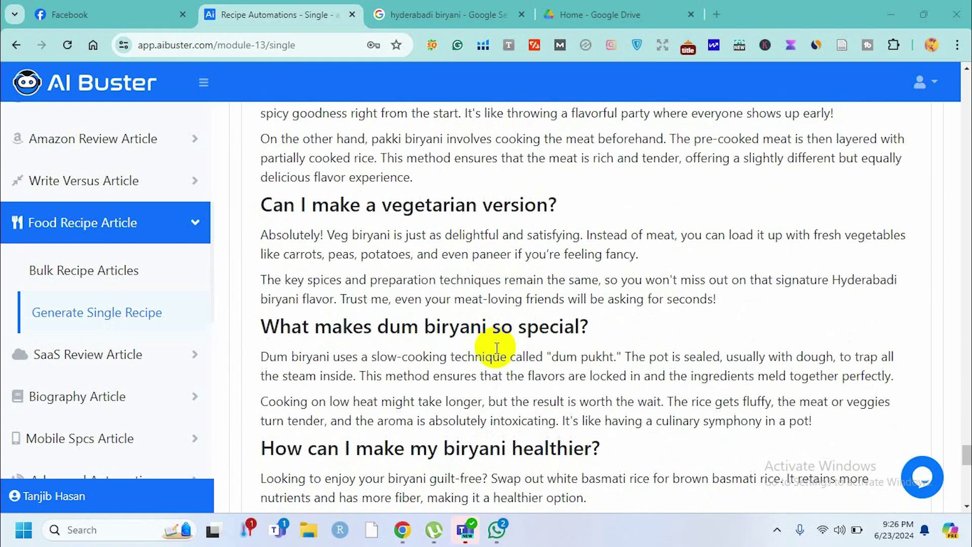
{"action": "scroll", "coordinate": [497, 348], "scroll_direction": "down", "scroll_amount": 5}
{"action": "scroll", "coordinate": [497, 349], "scroll_direction": "up", "scroll_amount": 3}
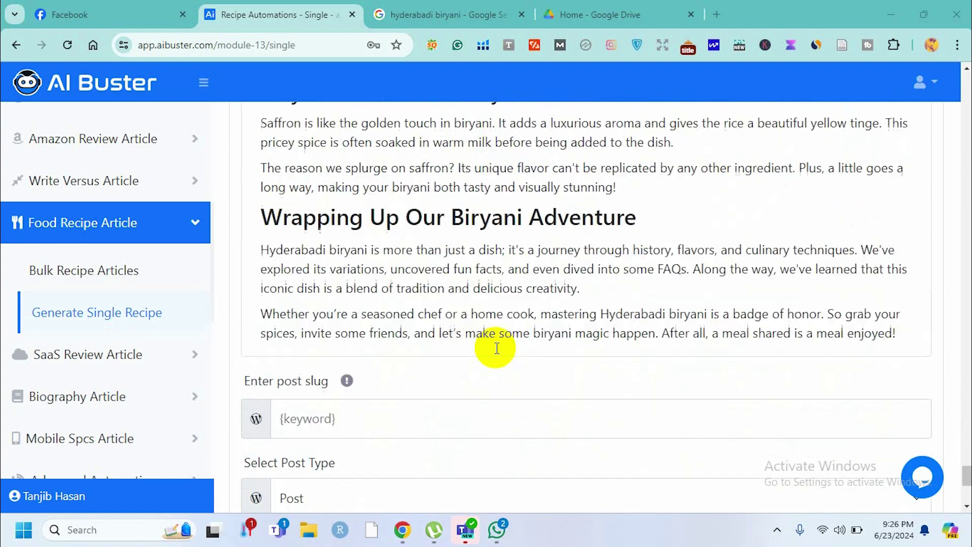
{"action": "scroll", "coordinate": [497, 348], "scroll_direction": "up", "scroll_amount": 10}
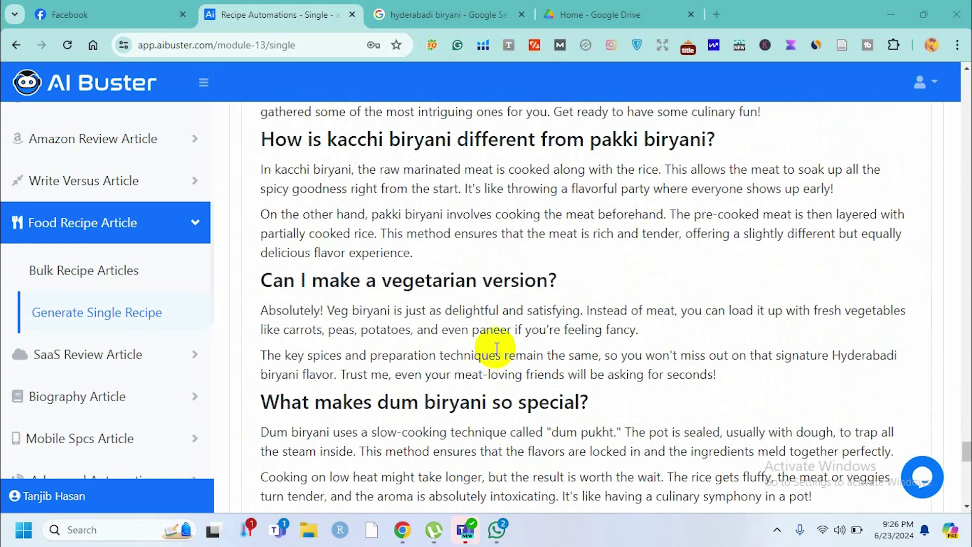
{"action": "scroll", "coordinate": [497, 349], "scroll_direction": "down", "scroll_amount": 10}
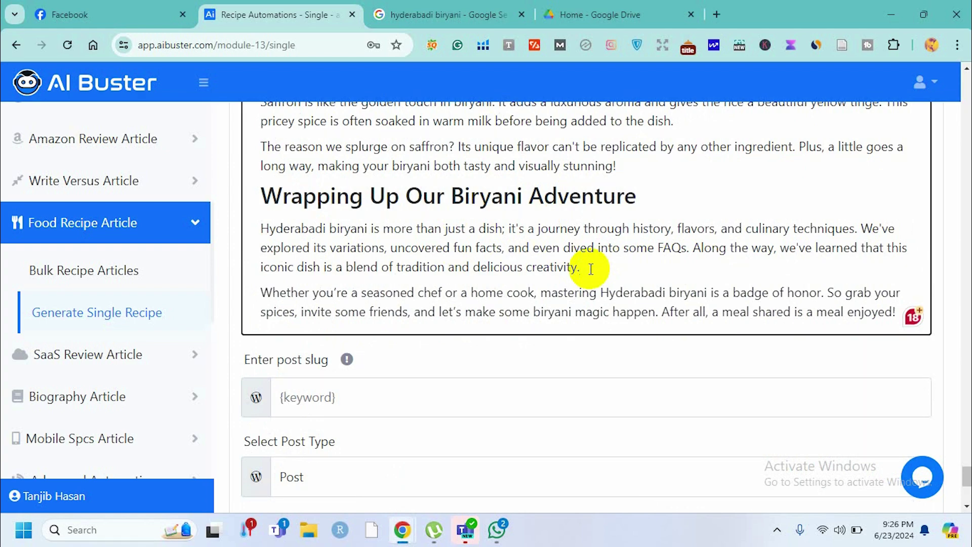
- Look back over the whole article from the conclusion up to the post title, checking the images, table and ingredient list
{"action": "scroll", "coordinate": [591, 269], "scroll_direction": "up", "scroll_amount": 15}
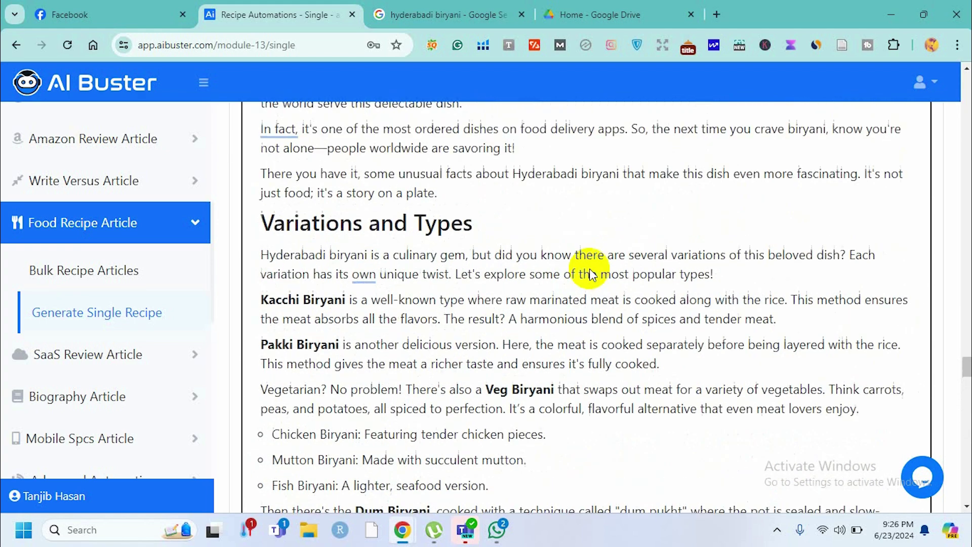
{"action": "scroll", "coordinate": [592, 270], "scroll_direction": "up", "scroll_amount": 20}
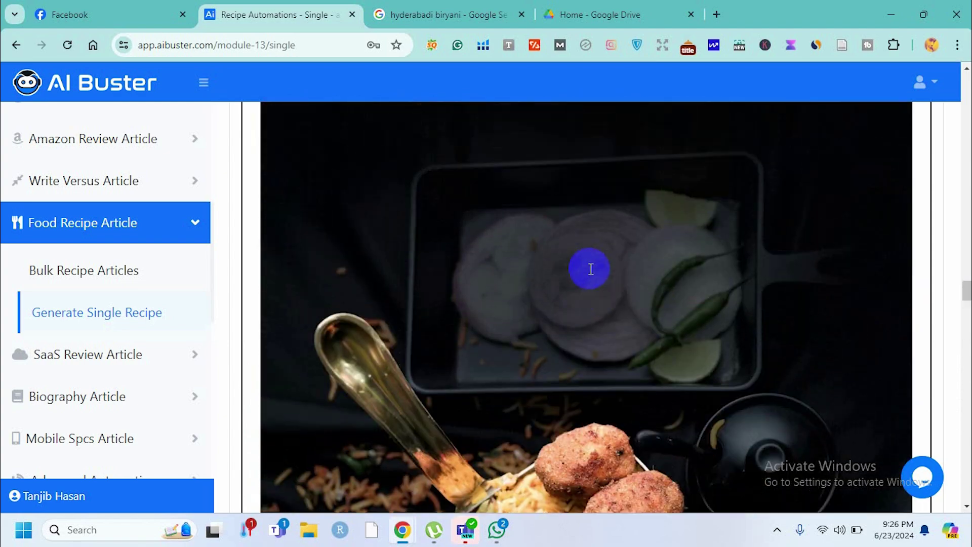
{"action": "scroll", "coordinate": [591, 269], "scroll_direction": "up", "scroll_amount": 15}
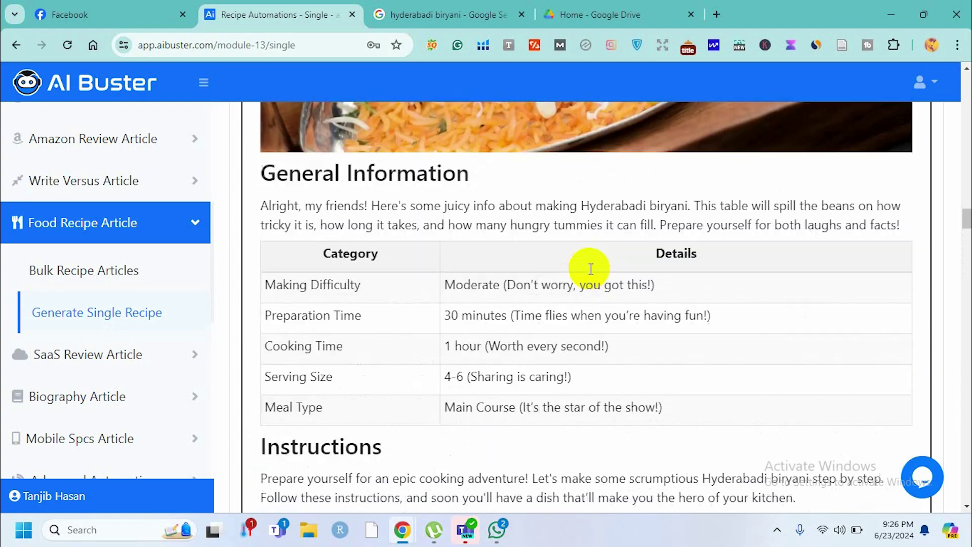
{"action": "scroll", "coordinate": [591, 269], "scroll_direction": "up", "scroll_amount": 15}
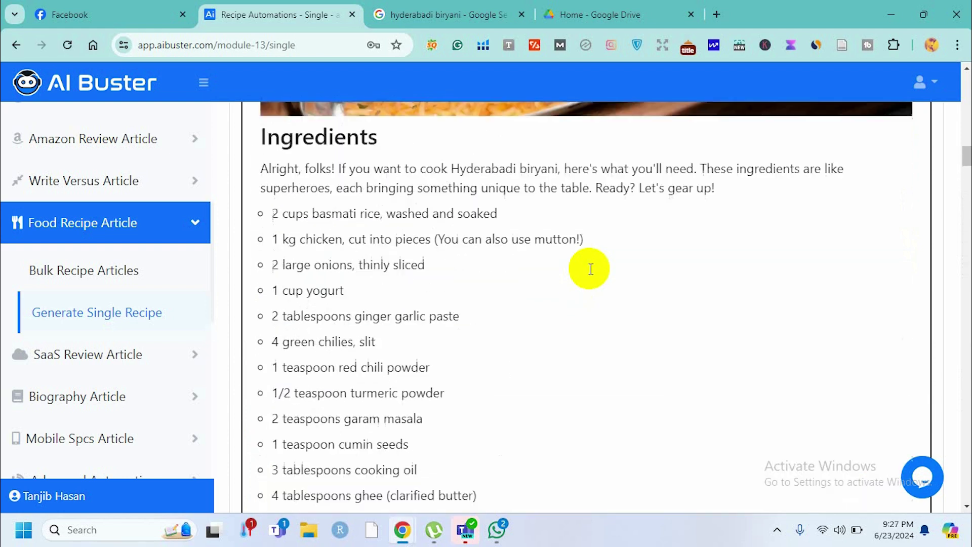
{"action": "scroll", "coordinate": [591, 268], "scroll_direction": "up", "scroll_amount": 5}
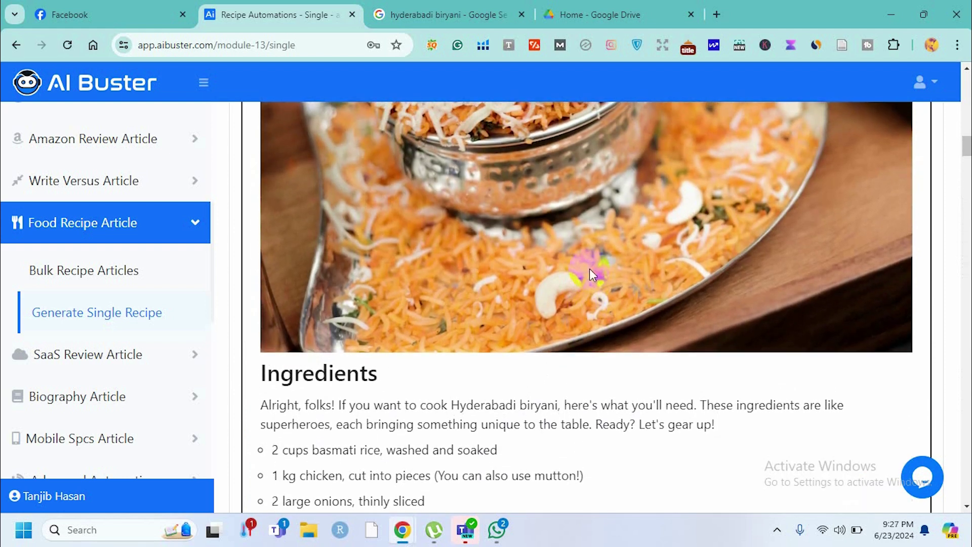
{"action": "scroll", "coordinate": [590, 269], "scroll_direction": "up", "scroll_amount": 15}
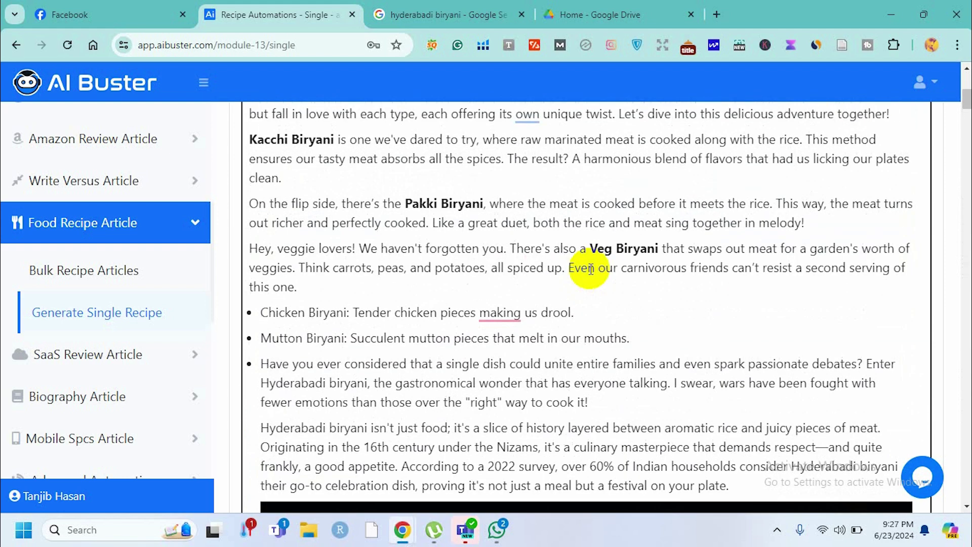
{"action": "scroll", "coordinate": [591, 269], "scroll_direction": "up", "scroll_amount": 5}
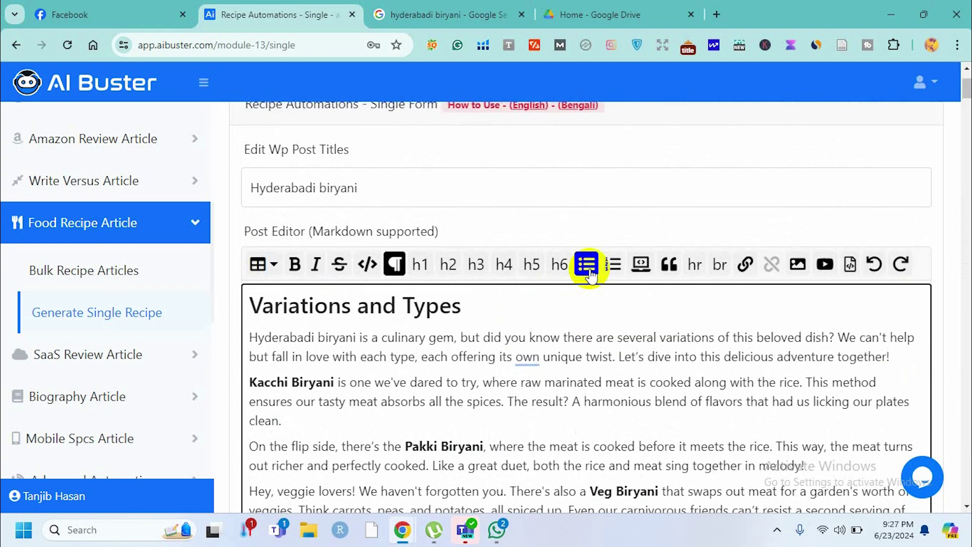
{"action": "scroll", "coordinate": [591, 271], "scroll_direction": "down", "scroll_amount": 3}
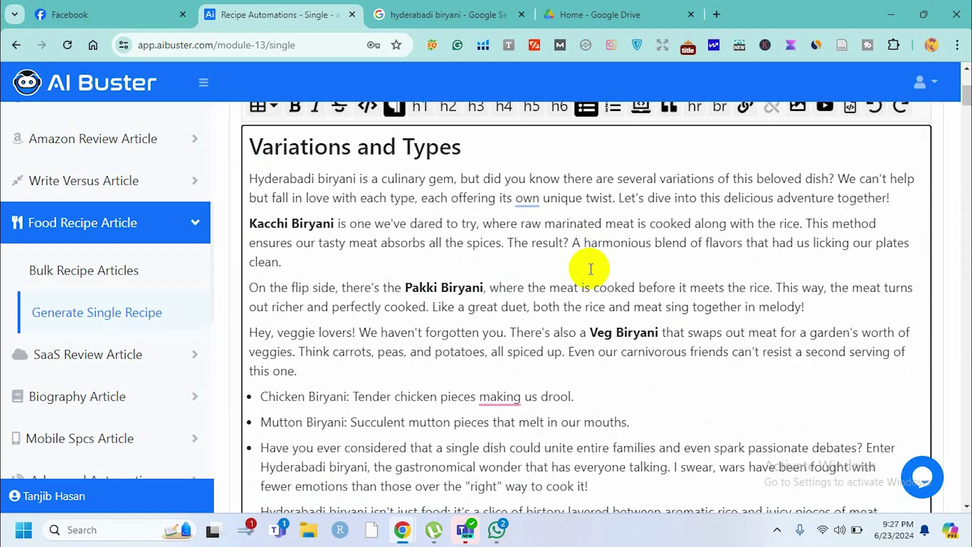
{"action": "left_click", "coordinate": [778, 532]}
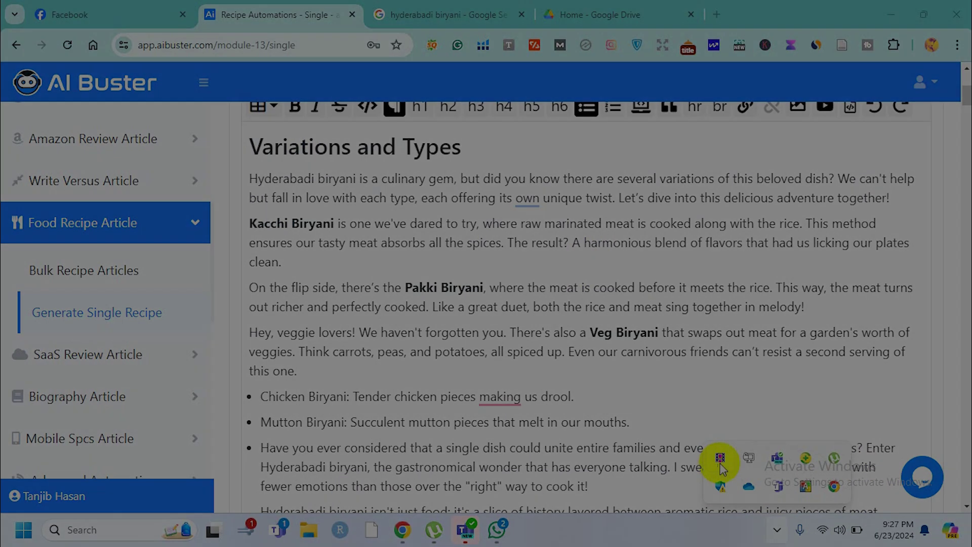